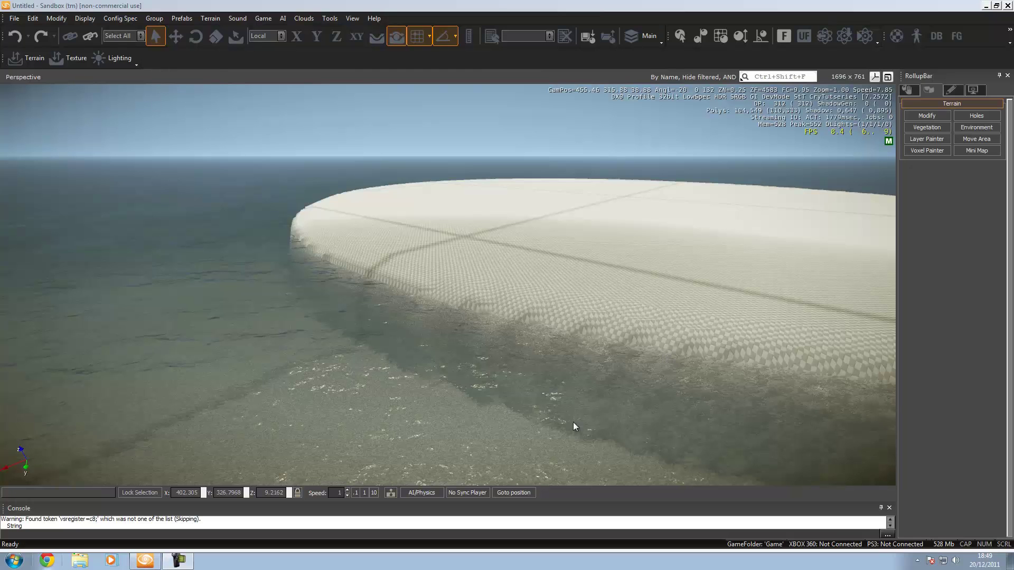
# Bring the island's shoreline into view and open the Terrain Texture Layers editor
pyautogui.press('w')
pyautogui.press('d')
pyautogui.moveTo(562, 303); pyautogui.dragTo(460, 309, button='right')
pyautogui.click(62, 58)
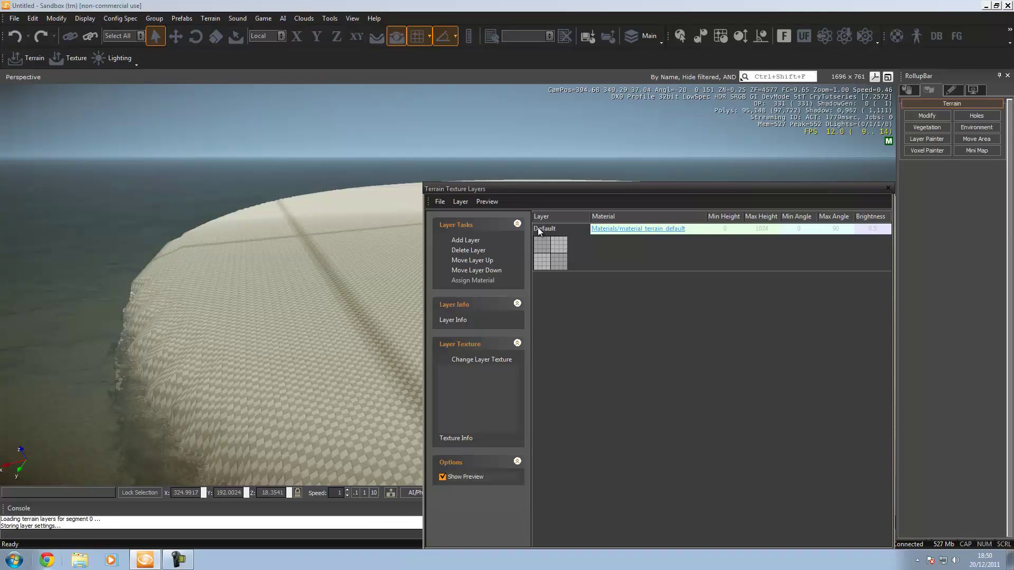
# Examine the checkered default texture on the island both up close and from a distance
pyautogui.press('w')
pyautogui.press('a')
pyautogui.moveTo(308, 268)
pyautogui.mouseDown(button='right')
pyautogui.moveTo(315, 268)
pyautogui.moveTo(307, 268)
pyautogui.mouseUp(button='right')
pyautogui.scroll(6, 307, 269)
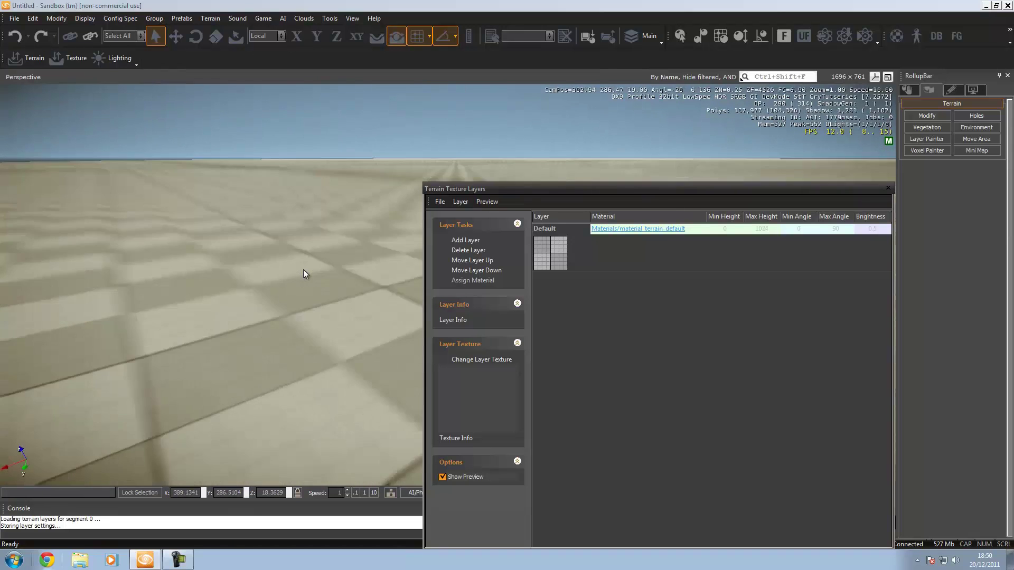
pyautogui.scroll(-10, 303, 270)
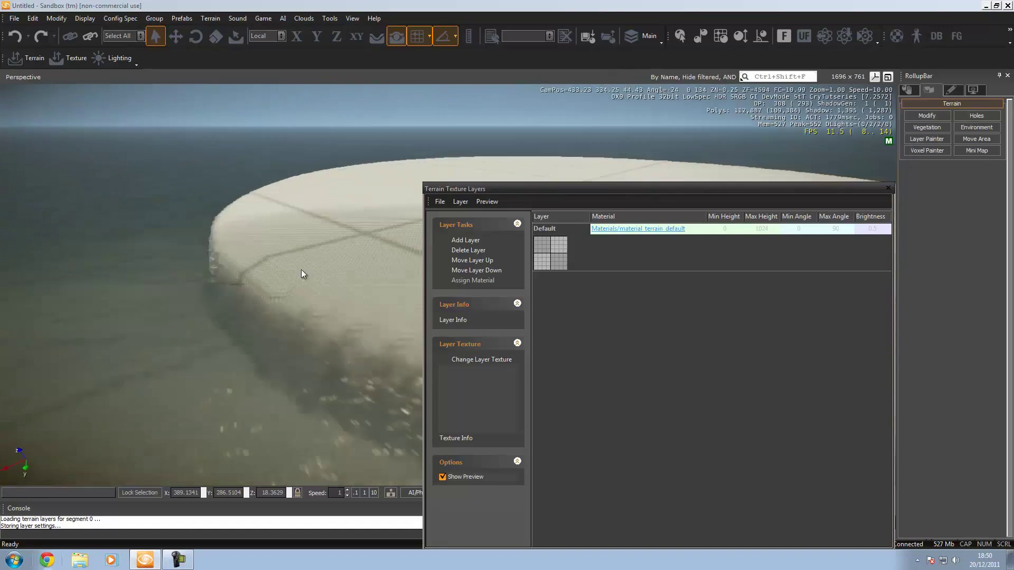
pyautogui.press('w')
pyautogui.moveTo(297, 270); pyautogui.dragTo(303, 268, button='right')
pyautogui.press('s')
pyautogui.press('d')
pyautogui.press('s')
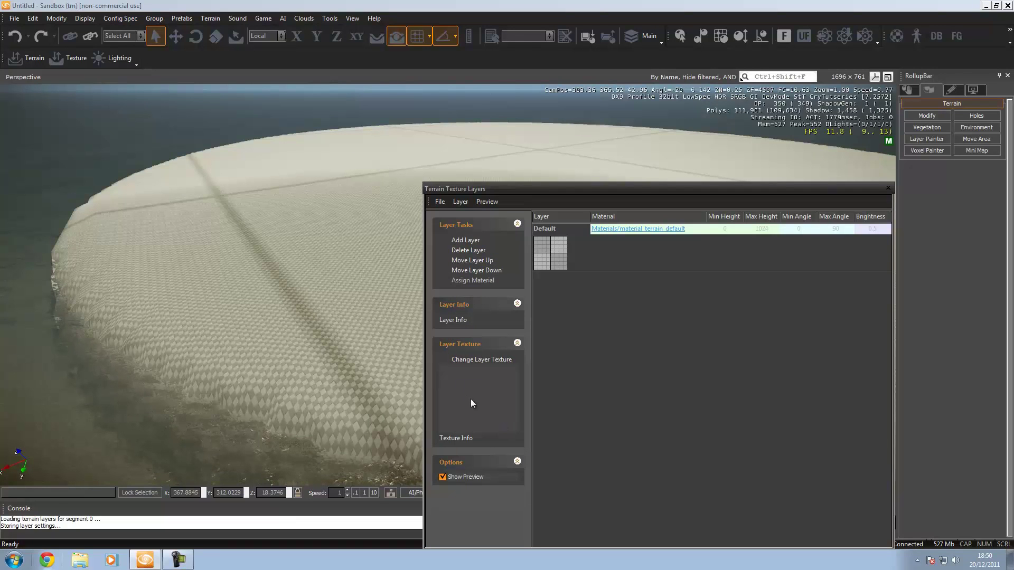
# Select the Default terrain layer and move the Terrain Texture Layers window aside to uncover more of the island
pyautogui.click(604, 260)
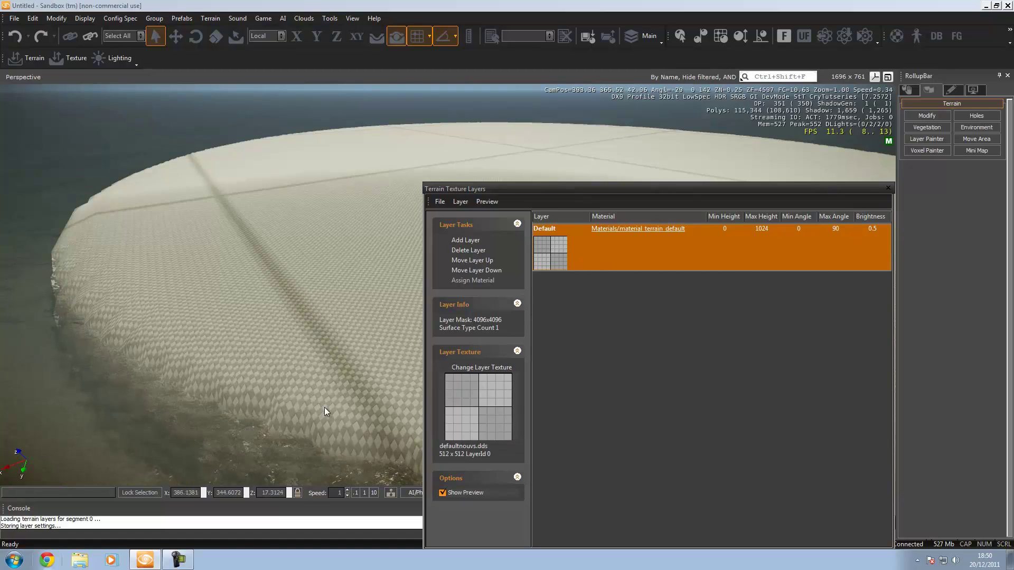
pyautogui.press('w')
pyautogui.moveTo(382, 360); pyautogui.dragTo(387, 358, button='right')
pyautogui.moveTo(546, 188); pyautogui.dragTo(698, 183)
# Open the Default layer's material in the Material Editor and reposition the editor so it is fully visible
pyautogui.moveTo(519, 243)
pyautogui.mouseDown(button='right')
pyautogui.moveTo(504, 262)
pyautogui.moveTo(518, 243)
pyautogui.mouseUp(button='right')
pyautogui.press('w')
pyautogui.press('s')
pyautogui.press('s')
pyautogui.moveTo(388, 325); pyautogui.dragTo(576, 328, button='right')
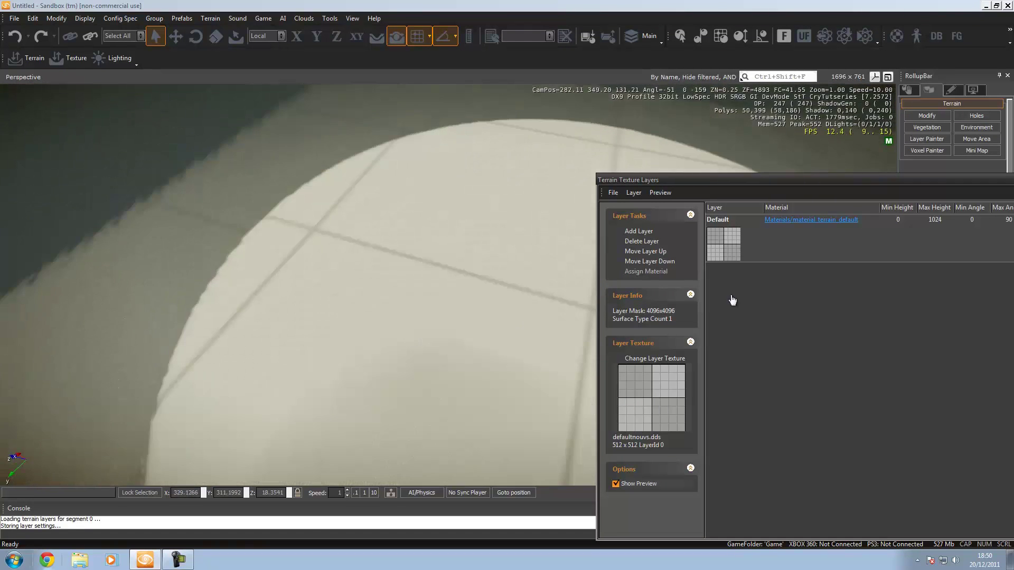
pyautogui.click(772, 220)
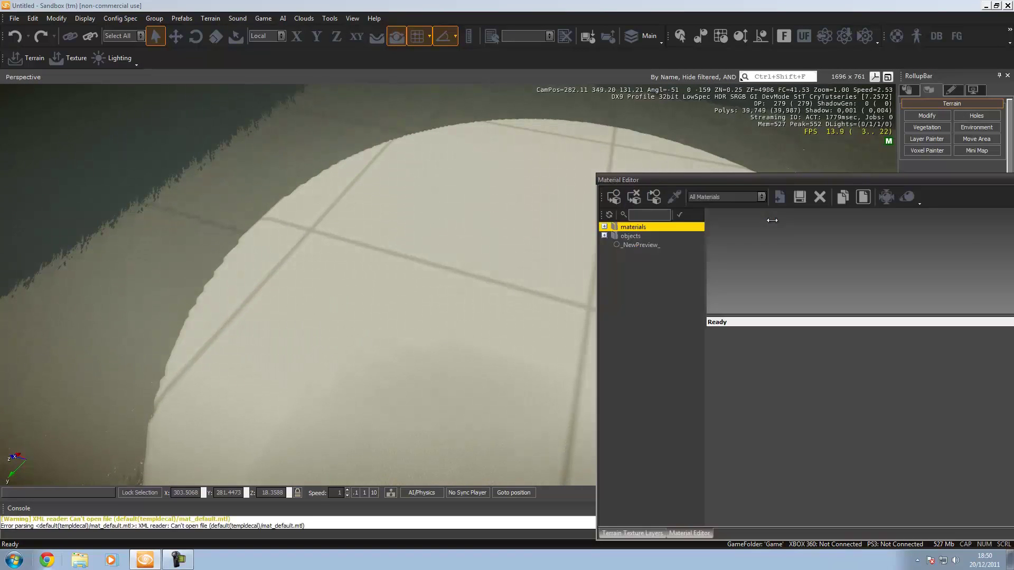
pyautogui.moveTo(662, 179); pyautogui.dragTo(493, 120)
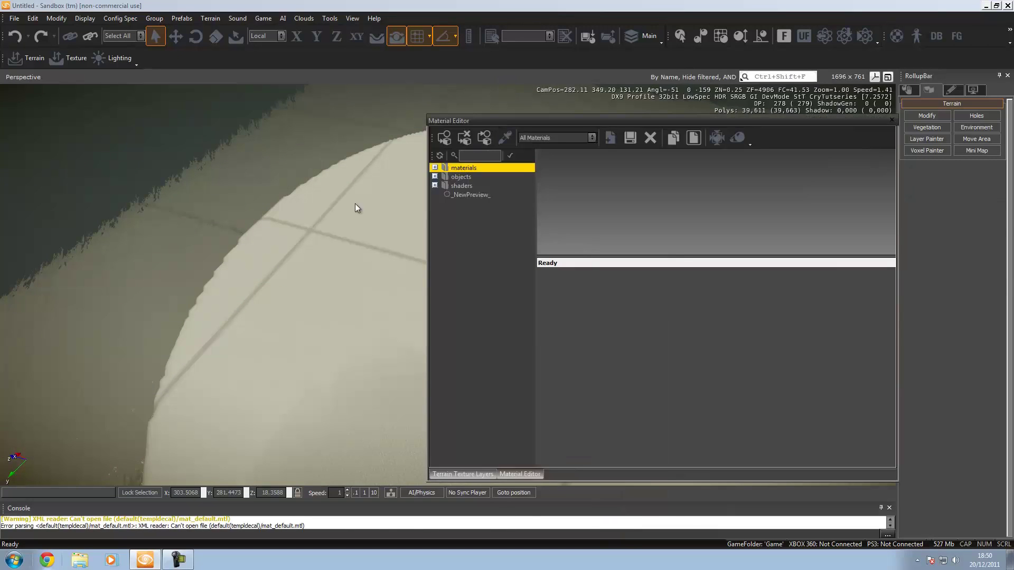
# Select the grass_9 material in the materials/terrain folder and close the Material Editor
pyautogui.click(435, 168)
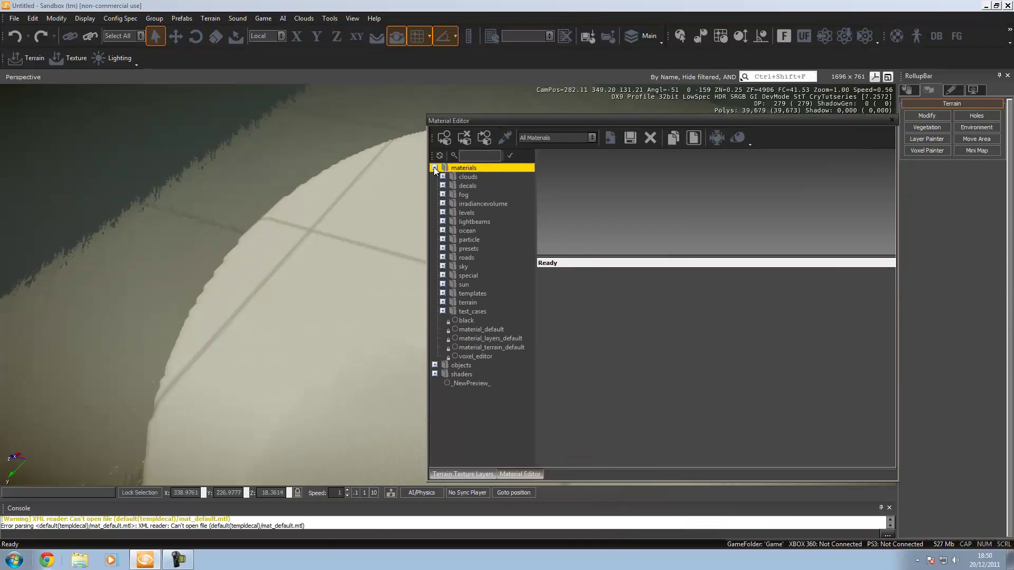
pyautogui.click(443, 302)
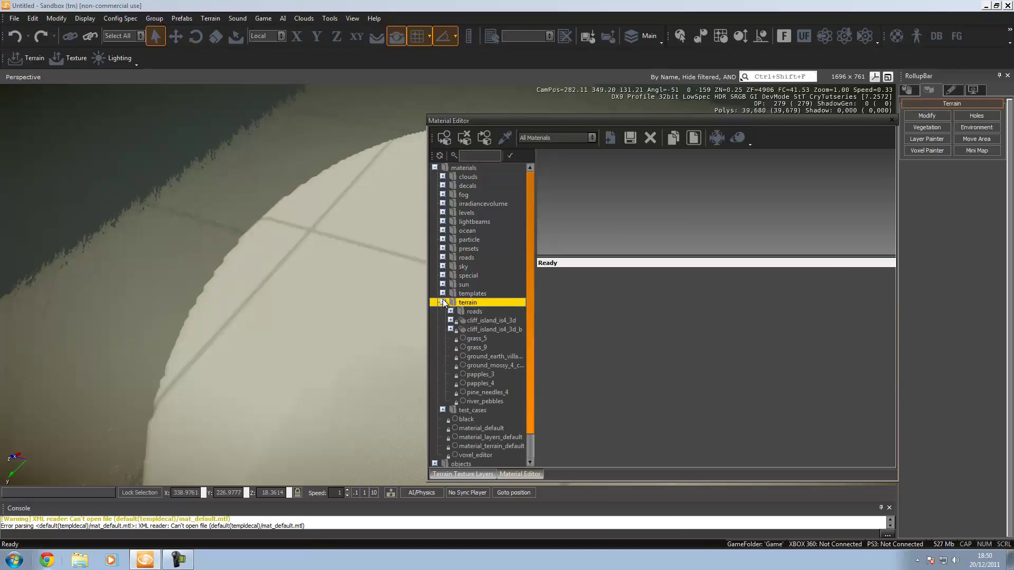
pyautogui.click(474, 346)
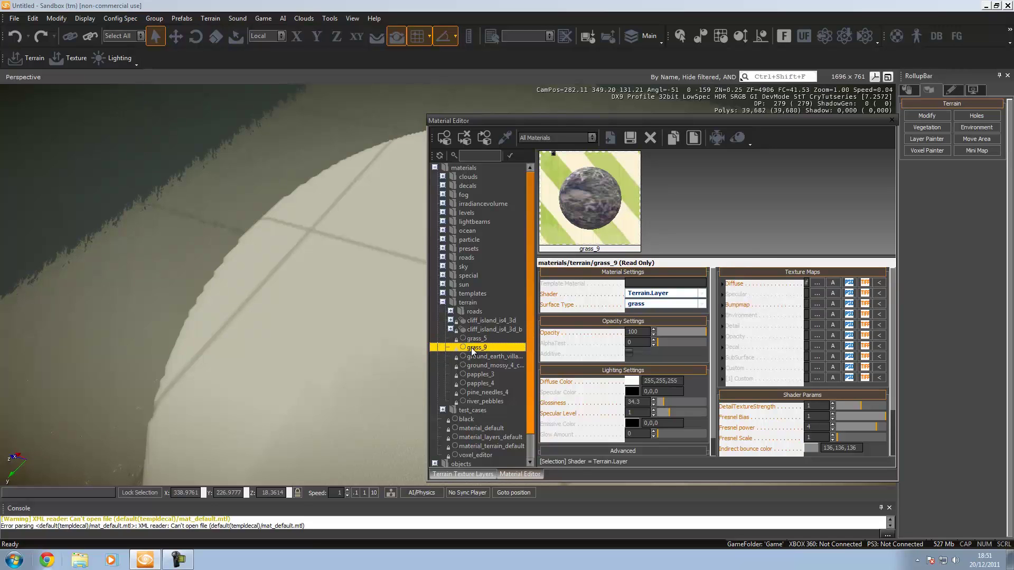
pyautogui.rightClick(472, 350)
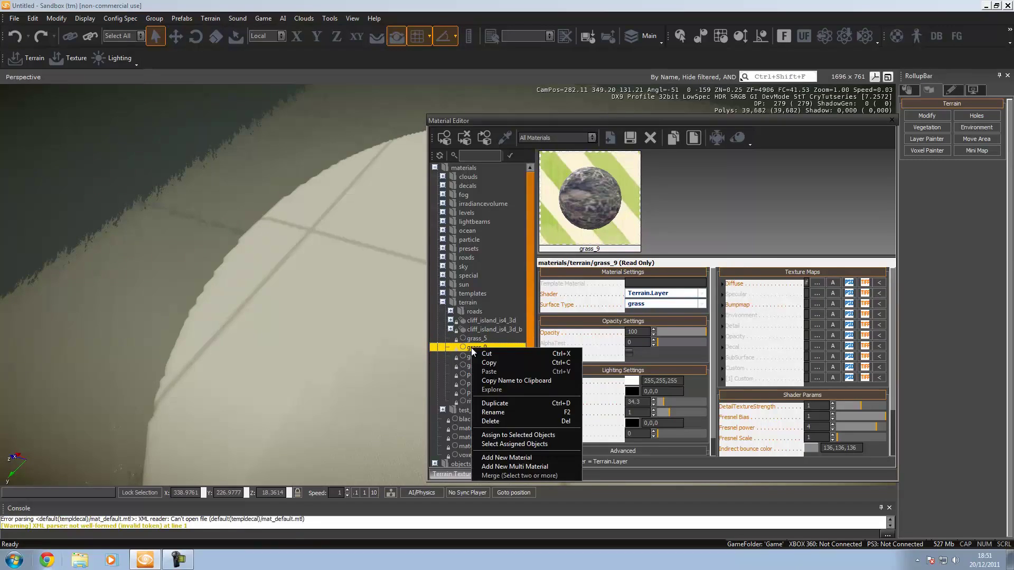
pyautogui.click(540, 445)
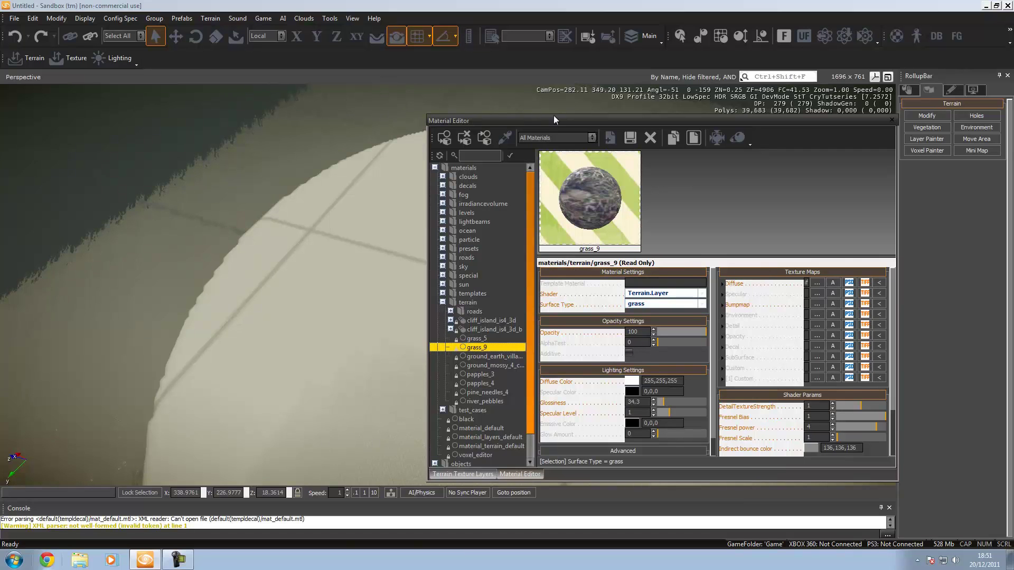
pyautogui.click(580, 213)
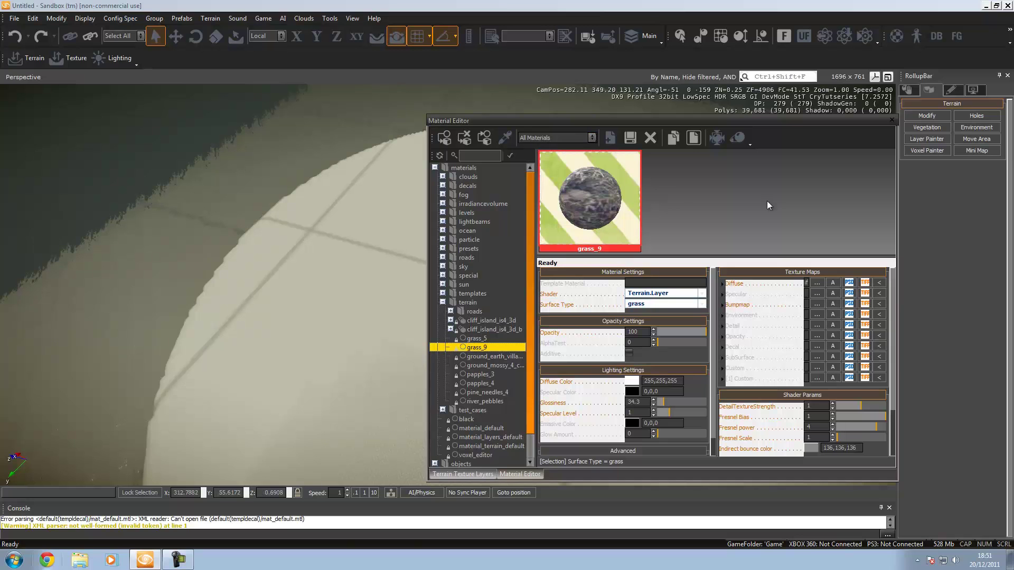
pyautogui.click(891, 121)
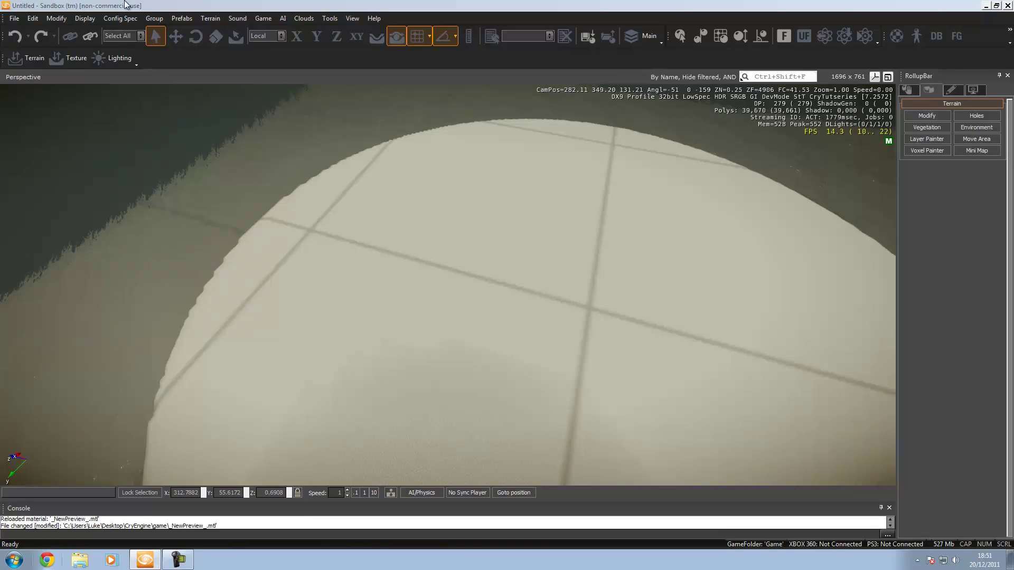
# Reopen the Terrain Texture Layers and assign the selected grass_9 material to the Default layer
pyautogui.click(70, 56)
pyautogui.click(628, 170)
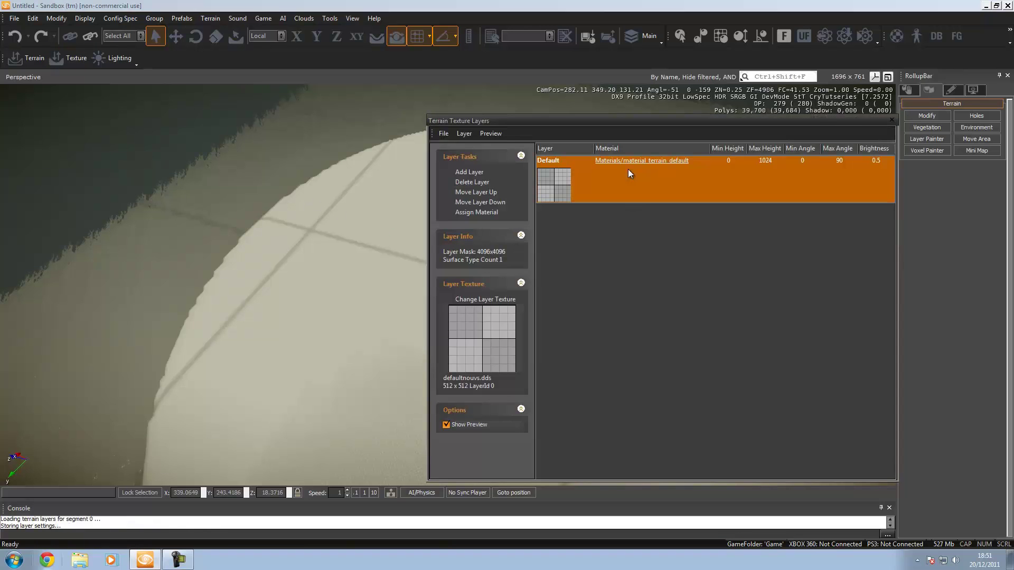
pyautogui.click(480, 212)
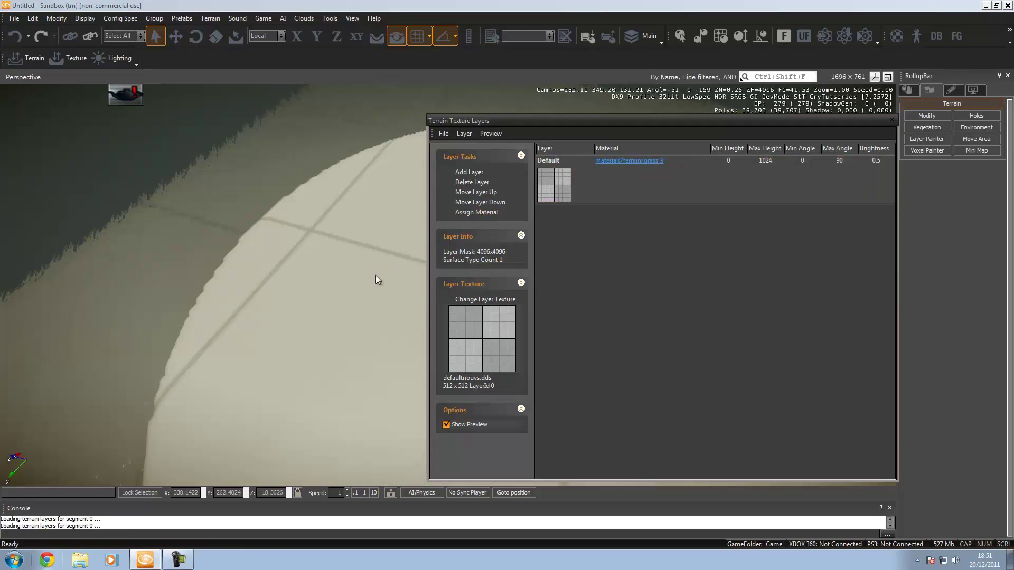
# Open the Default layer's assigned material to check it against the terrain, and close the Material Editor
pyautogui.click(618, 179)
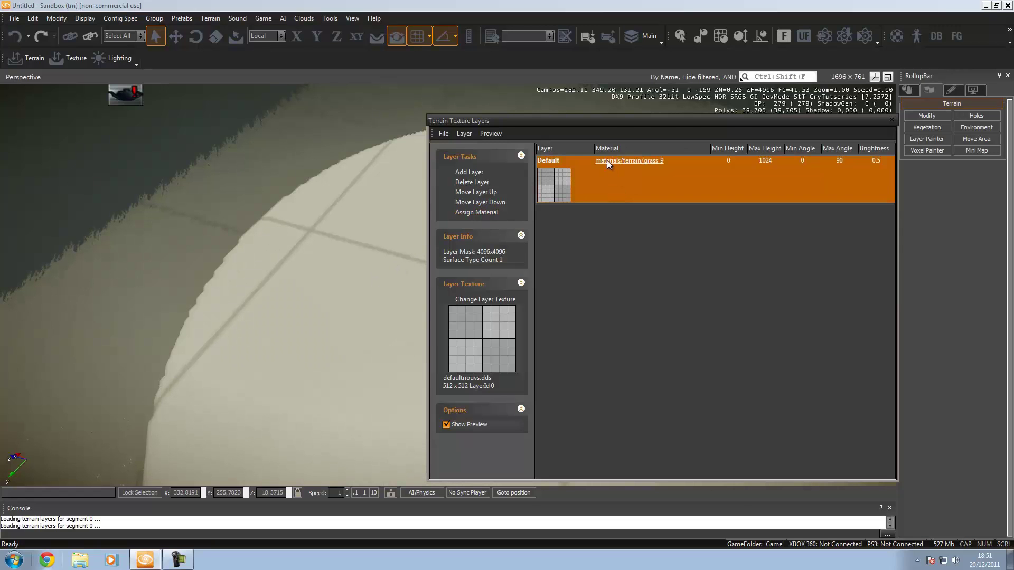
pyautogui.click(607, 160)
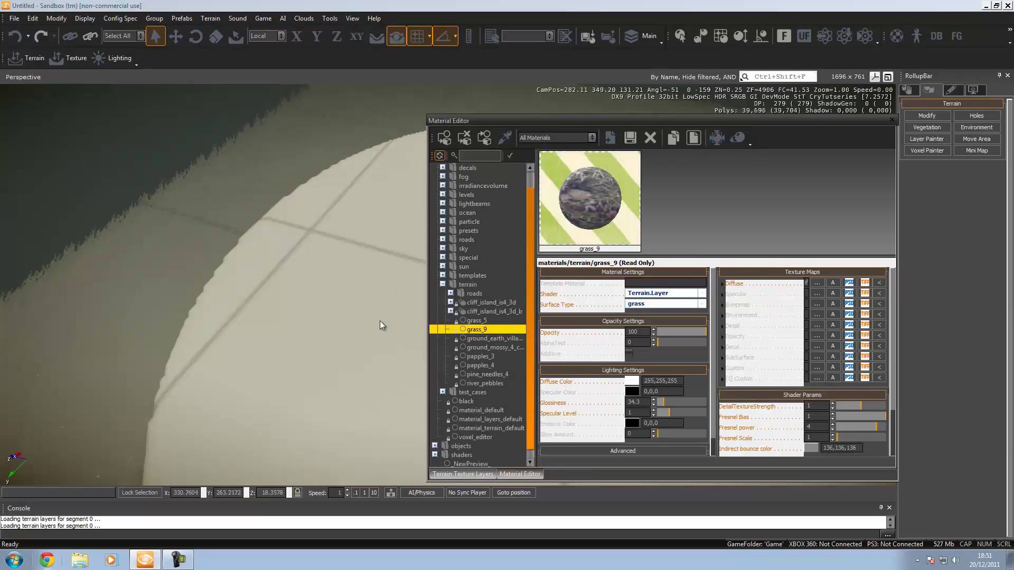
pyautogui.press('w')
pyautogui.press('a')
pyautogui.moveTo(379, 322)
pyautogui.mouseDown(button='right')
pyautogui.moveTo(391, 317)
pyautogui.moveTo(381, 320)
pyautogui.mouseUp(button='right')
pyautogui.press('a')
pyautogui.press('w')
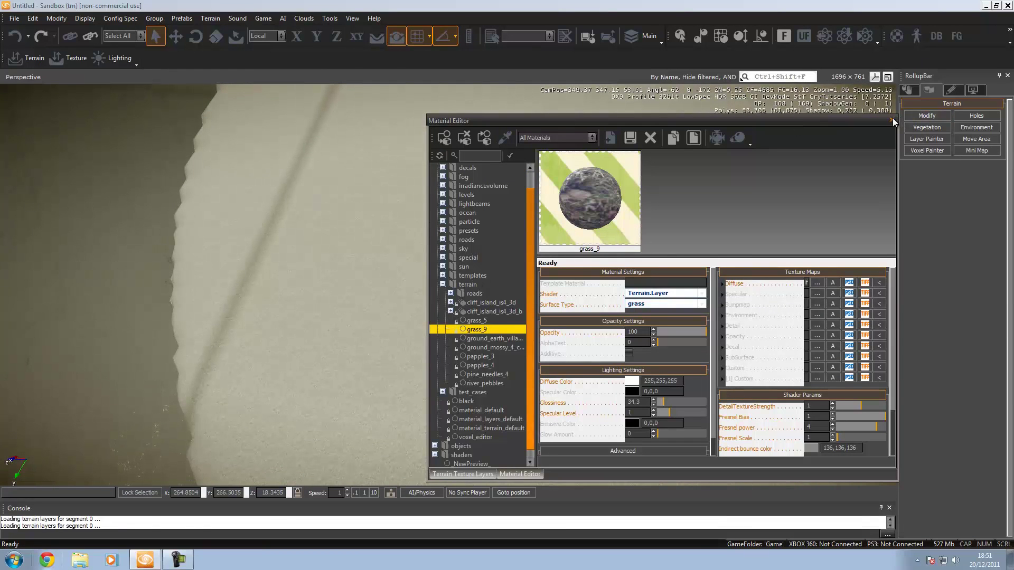
pyautogui.click(892, 122)
# Move close to the terrain, enter game mode to look at the ground texture, and return to editing
pyautogui.press('w')
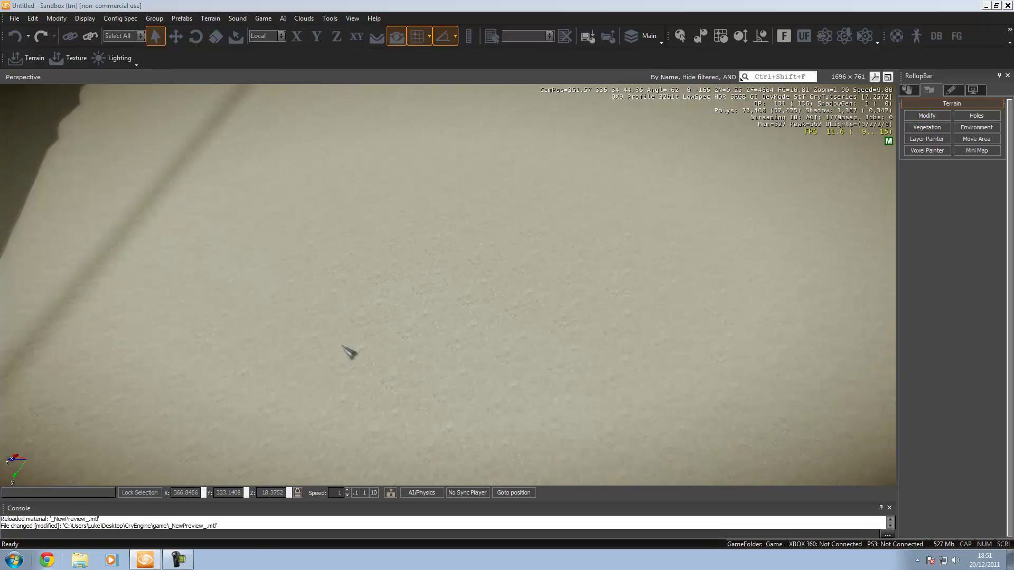
pyautogui.moveTo(338, 345); pyautogui.dragTo(344, 346, button='right')
pyautogui.hotkey('ctrl', 'g')
pyautogui.rightClick(77, 487)
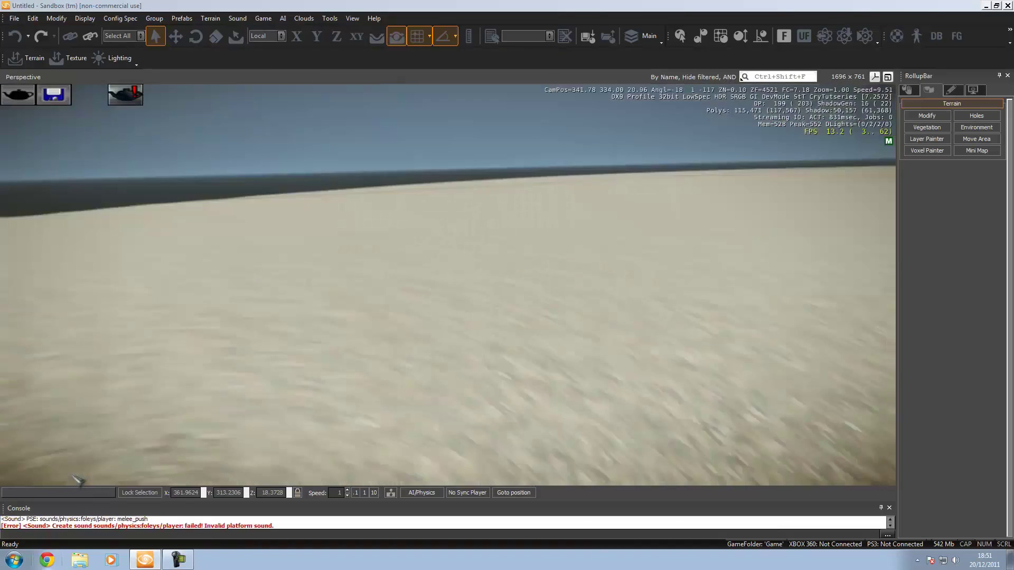
pyautogui.press('Escape')
# Run game mode again to inspect the grass ground texture at player height, and exit the game
pyautogui.press('s')
pyautogui.moveTo(503, 332); pyautogui.dragTo(513, 316, button='right')
pyautogui.press('g')
pyautogui.hotkey('ctrl', 'g')
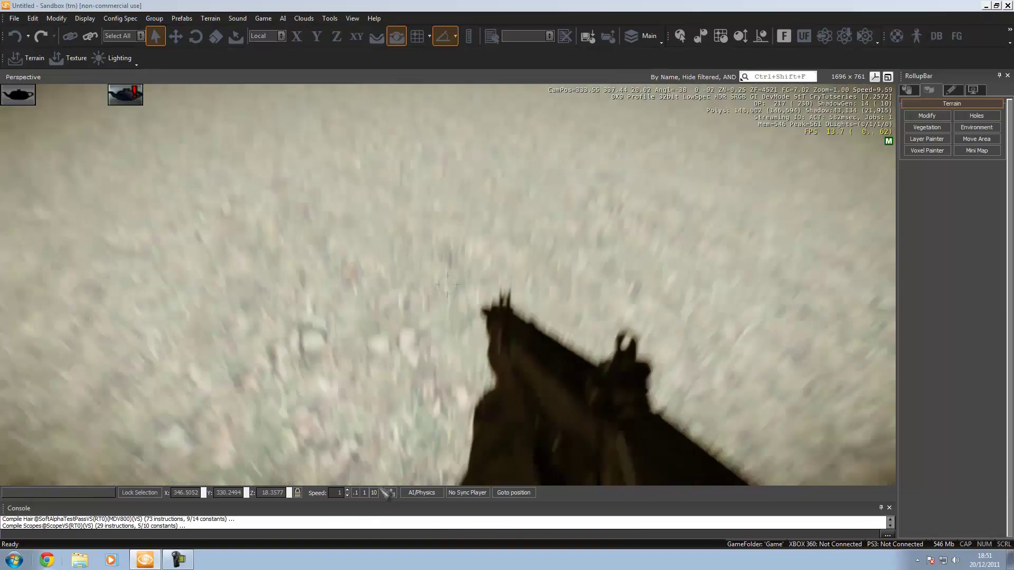
pyautogui.rightClick(381, 489)
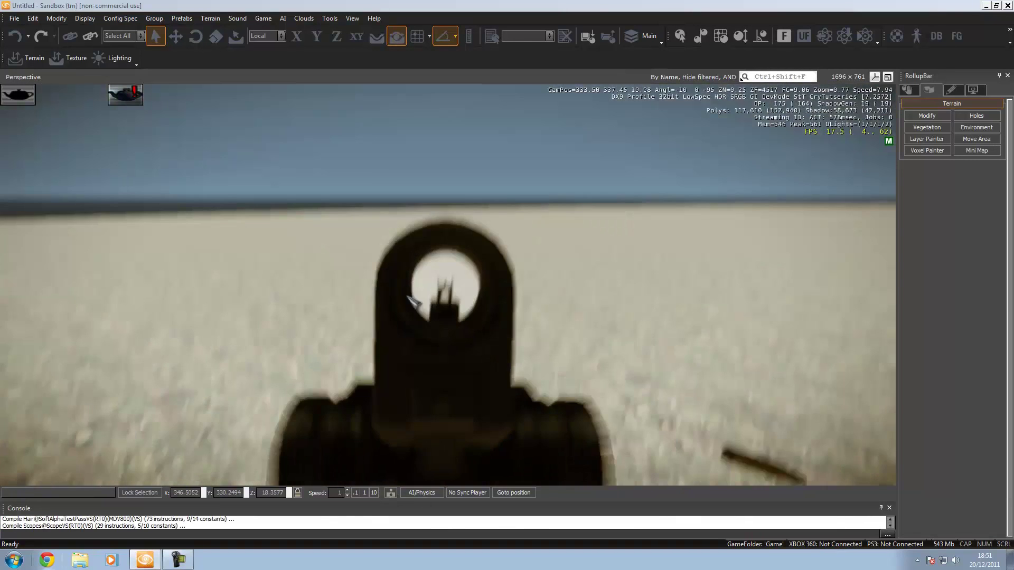
pyautogui.click(401, 287)
pyautogui.press('s')
pyautogui.click(344, 268)
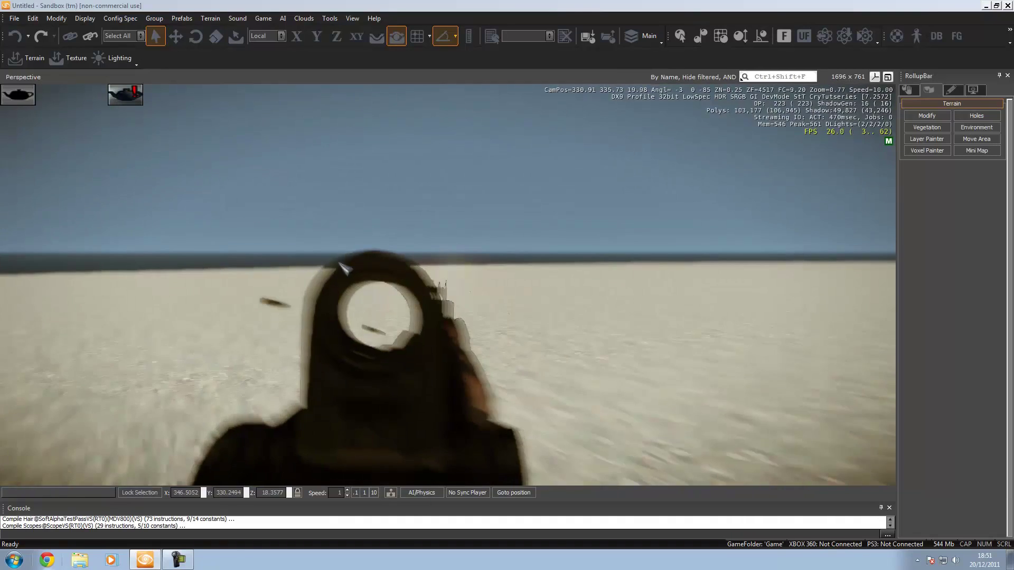
pyautogui.rightClick(248, 467)
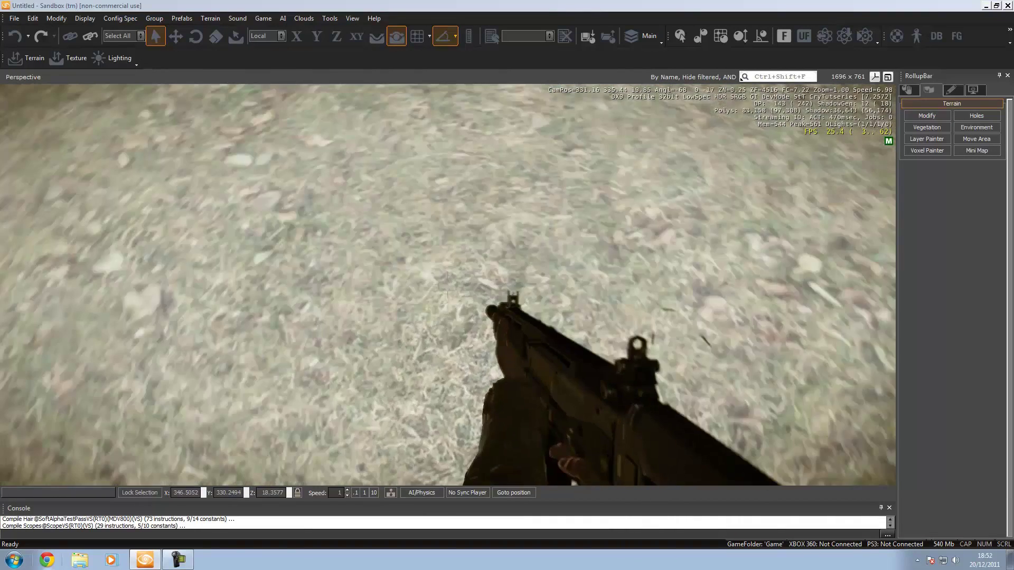
pyautogui.press('s')
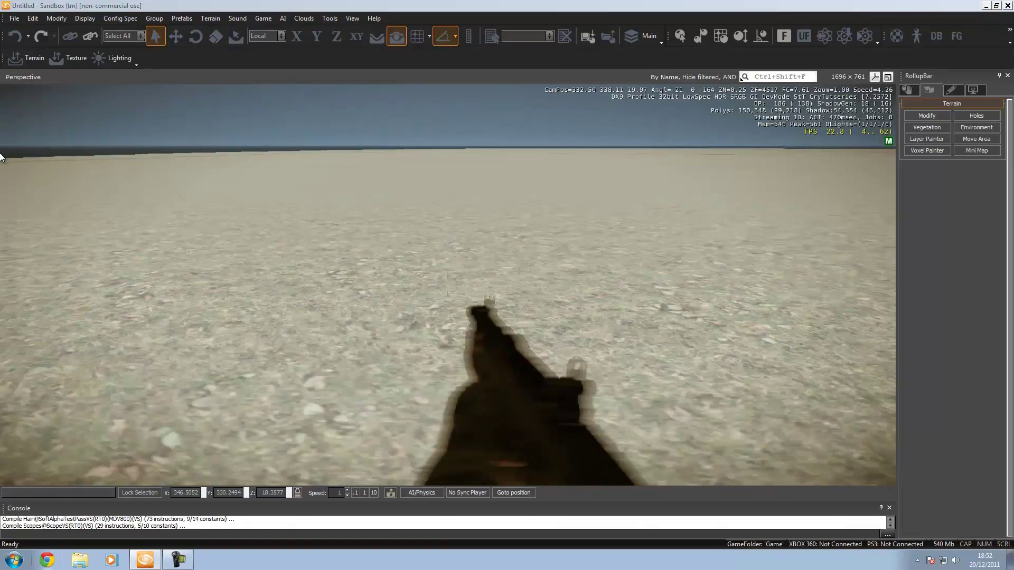
pyautogui.rightClick(1, 149)
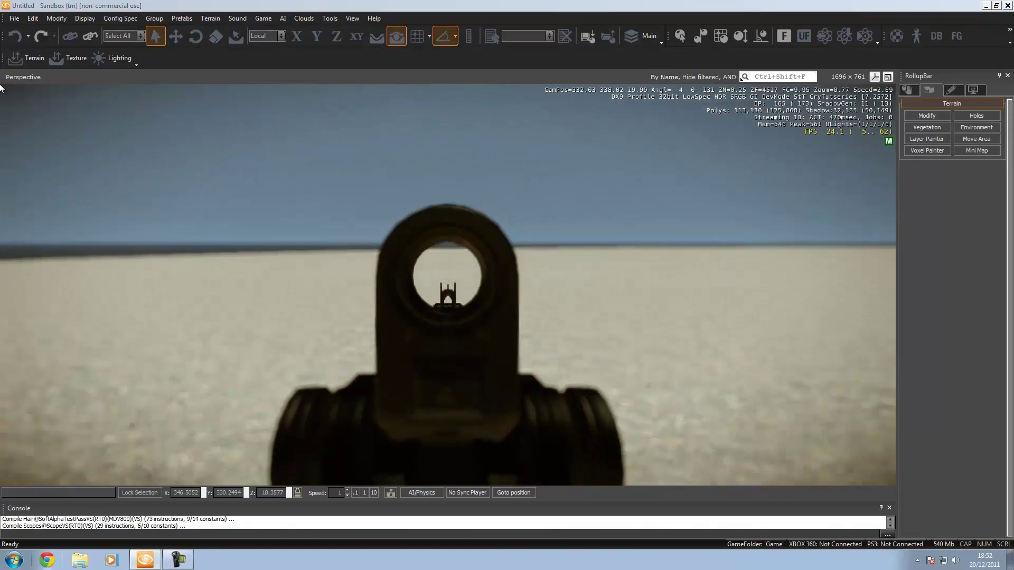
pyautogui.press('Escape')
# Check the Default layer's entry in the Terrain Texture Layers and close the window
pyautogui.press('s')
pyautogui.moveTo(475, 323); pyautogui.dragTo(23, 116, button='right')
pyautogui.click(70, 59)
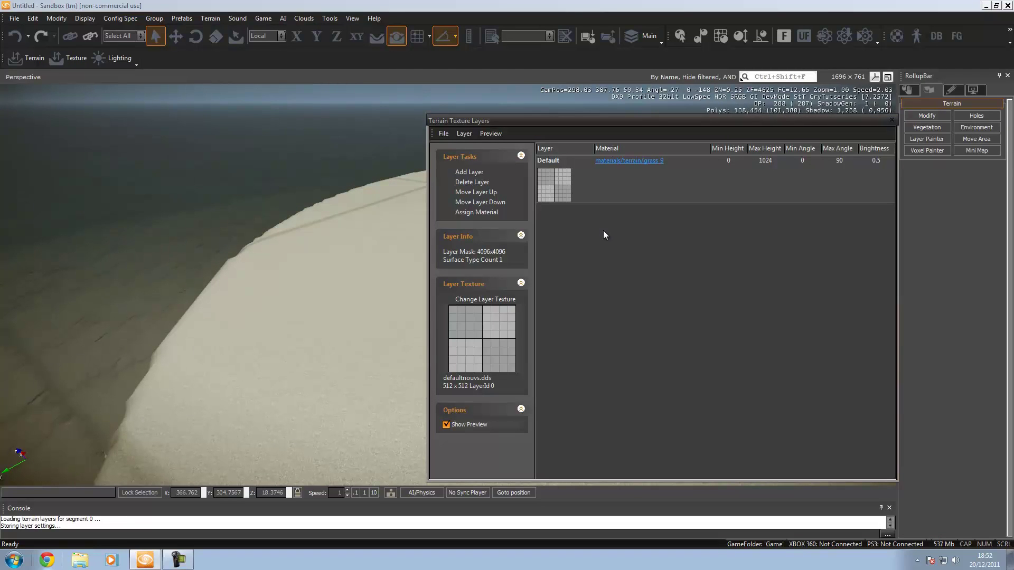
pyautogui.click(892, 120)
# Activate the terrain Layer Painter and paint the Default layer over the middle of the island
pyautogui.click(928, 90)
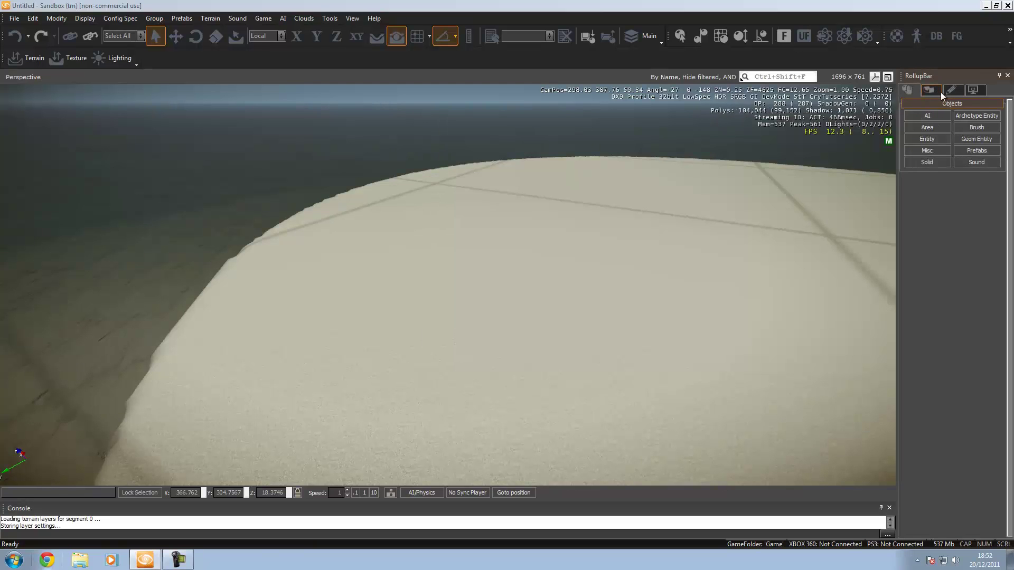
pyautogui.click(927, 139)
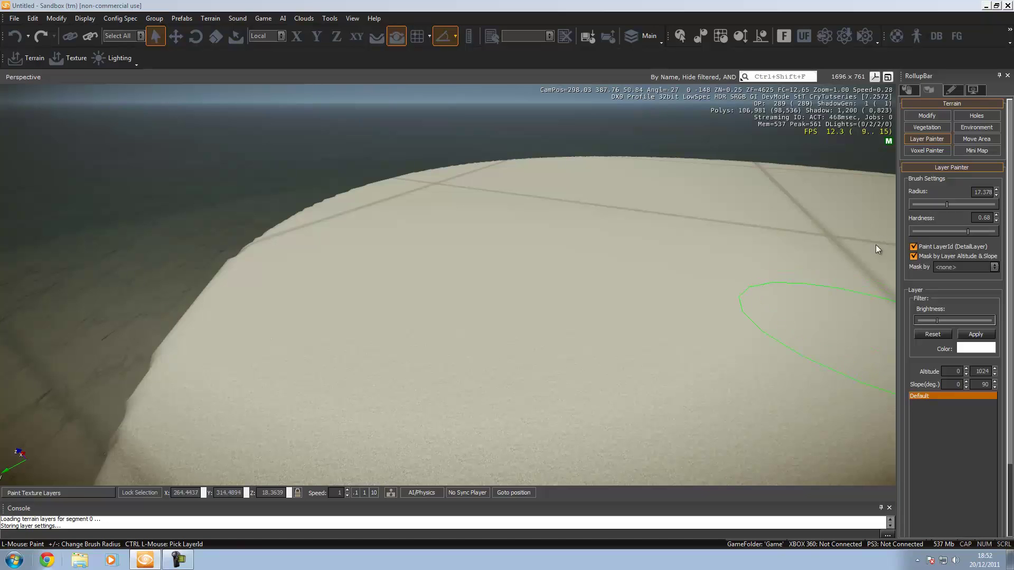
pyautogui.moveTo(601, 276)
pyautogui.mouseDown(button='right')
pyautogui.moveTo(587, 284)
pyautogui.moveTo(595, 265)
pyautogui.moveTo(636, 255)
pyautogui.mouseUp(button='right')
pyautogui.press('d')
pyautogui.press('s')
pyautogui.press('d')
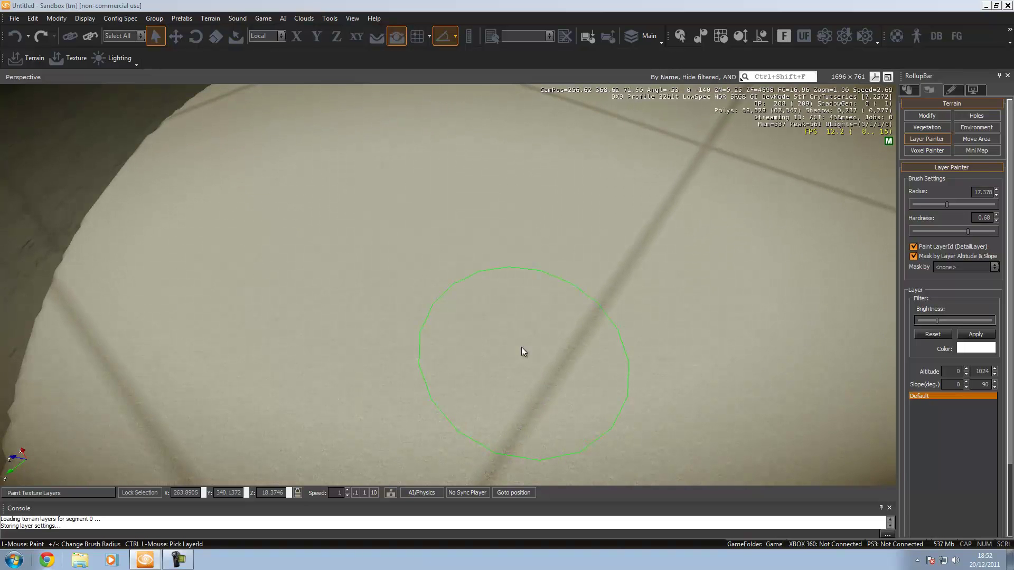
pyautogui.press('w')
pyautogui.press('a')
pyautogui.moveTo(477, 328)
pyautogui.mouseDown(button='right')
pyautogui.moveTo(486, 313)
pyautogui.moveTo(845, 233)
pyautogui.mouseUp(button='right')
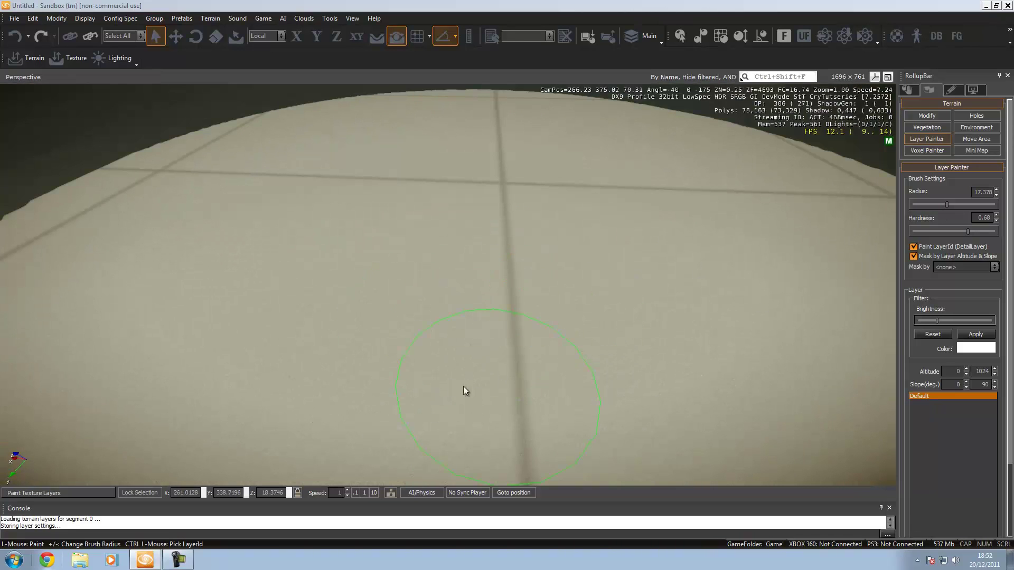
pyautogui.moveTo(494, 363)
pyautogui.mouseDown()
pyautogui.moveTo(446, 389)
pyautogui.moveTo(549, 350)
pyautogui.moveTo(534, 395)
pyautogui.moveTo(487, 386)
pyautogui.mouseUp()
pyautogui.moveTo(526, 323)
pyautogui.mouseDown()
pyautogui.moveTo(509, 387)
pyautogui.moveTo(586, 229)
pyautogui.moveTo(715, 390)
pyautogui.moveTo(545, 276)
pyautogui.mouseUp()
pyautogui.scroll(-8, 947, 186)
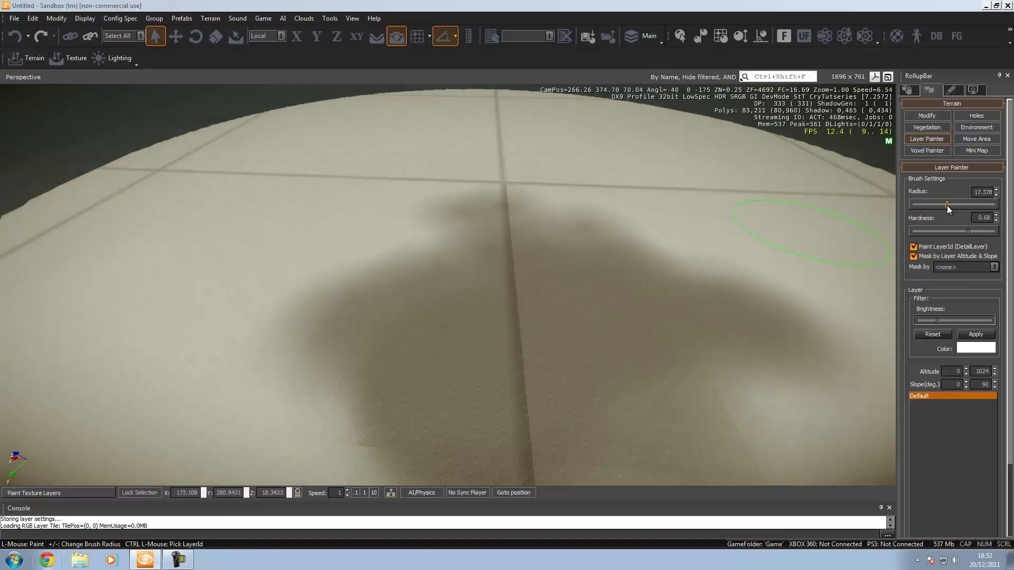
pyautogui.moveTo(947, 206); pyautogui.dragTo(984, 206)
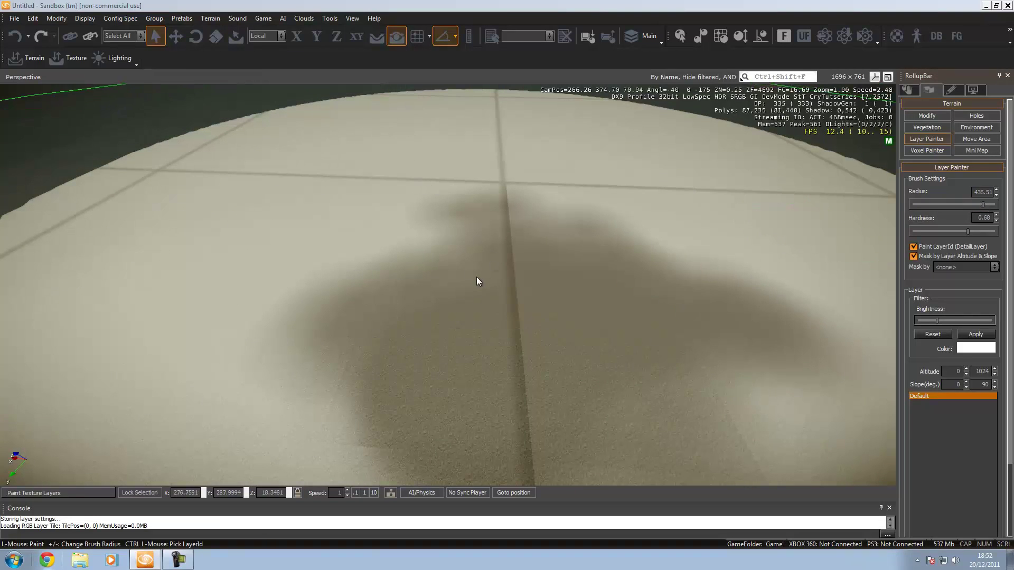
pyautogui.scroll(-8, 460, 275)
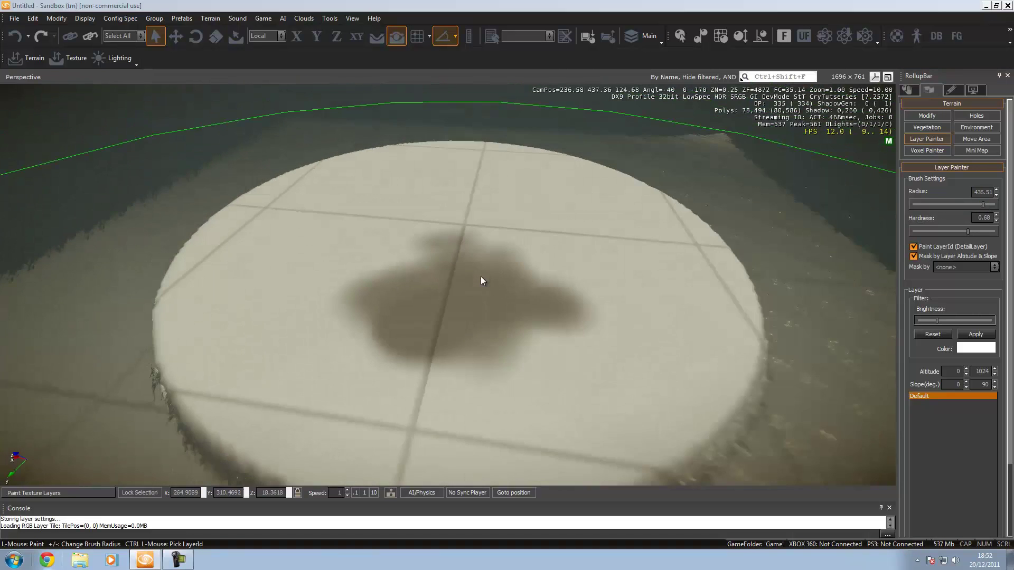
pyautogui.scroll(-6, 480, 277)
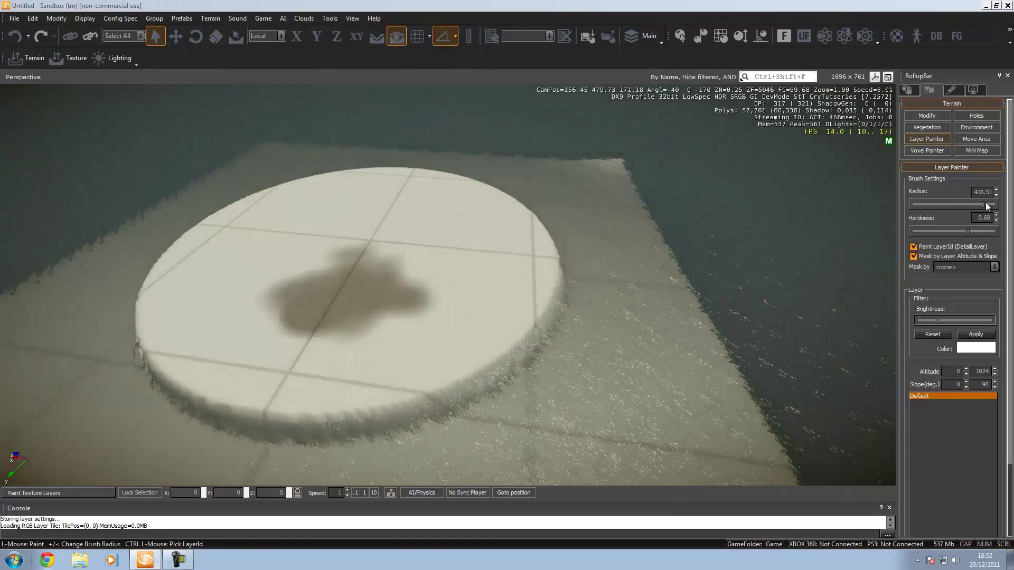
# Set the brush radius to 19.054 and extend the painted Default layer area across the island's top
pyautogui.moveTo(982, 204); pyautogui.dragTo(946, 205)
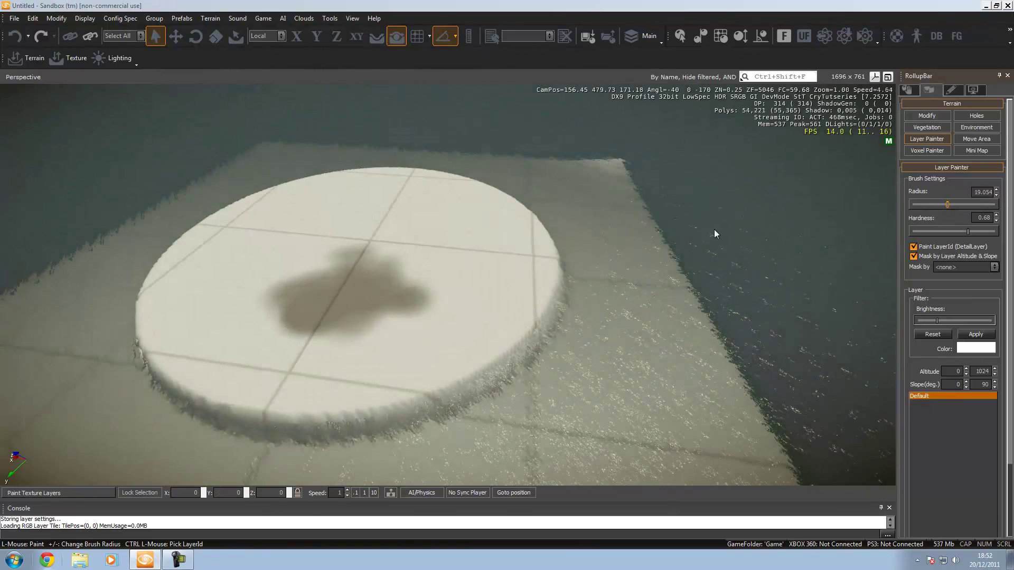
pyautogui.moveTo(438, 299); pyautogui.dragTo(395, 317, button='right')
pyautogui.press('w')
pyautogui.click(445, 302)
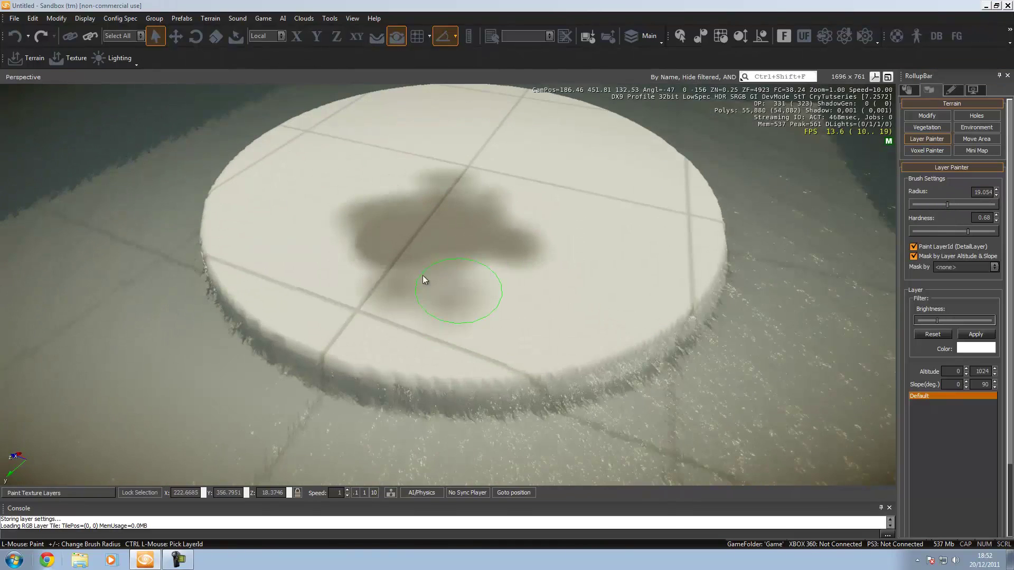
pyautogui.press('w')
pyautogui.moveTo(429, 291)
pyautogui.mouseDown()
pyautogui.moveTo(366, 306)
pyautogui.moveTo(455, 361)
pyautogui.mouseUp()
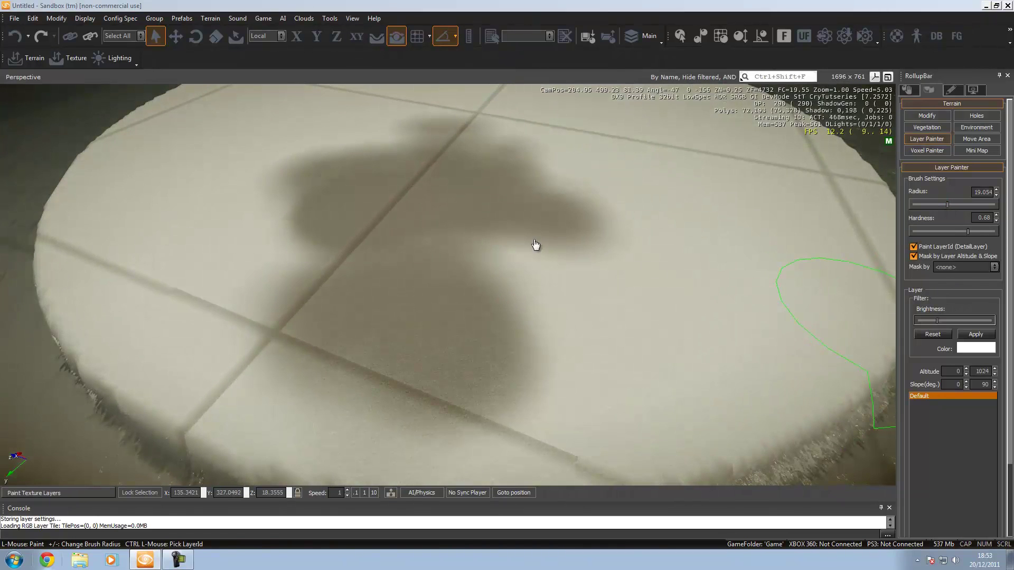
pyautogui.moveTo(452, 277)
pyautogui.mouseDown()
pyautogui.moveTo(491, 273)
pyautogui.moveTo(507, 317)
pyautogui.moveTo(583, 283)
pyautogui.mouseUp()
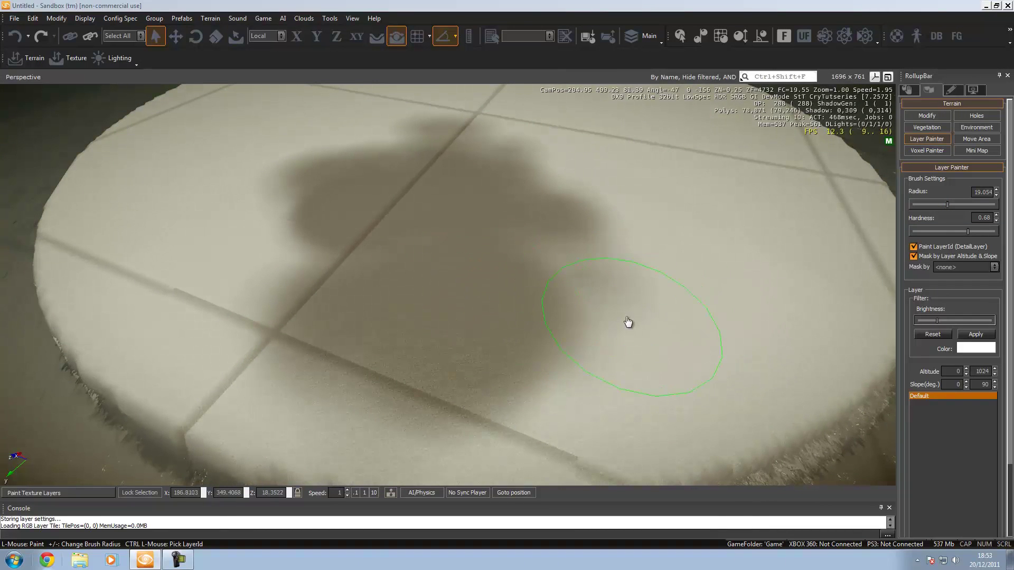
pyautogui.press('w')
pyautogui.press('d')
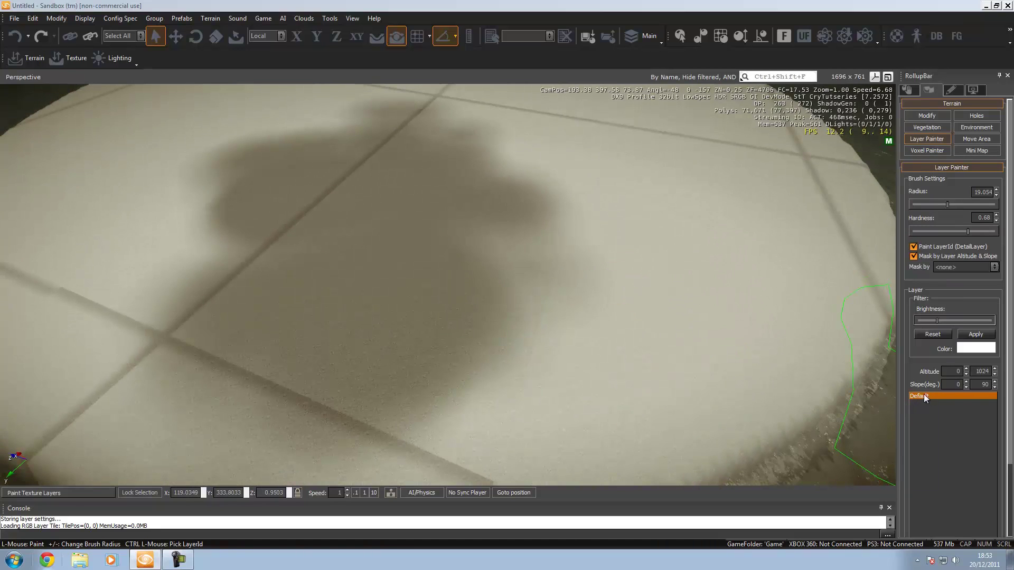
# Look through the Mask by choices of the Layer Painter and keep <none>
pyautogui.click(34, 60)
pyautogui.click(949, 267)
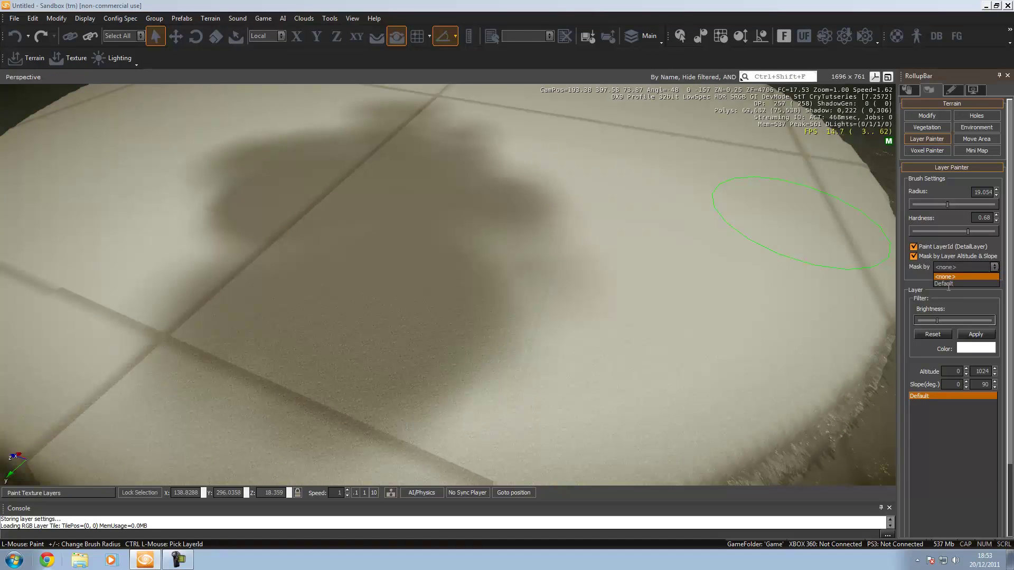
pyautogui.click(945, 277)
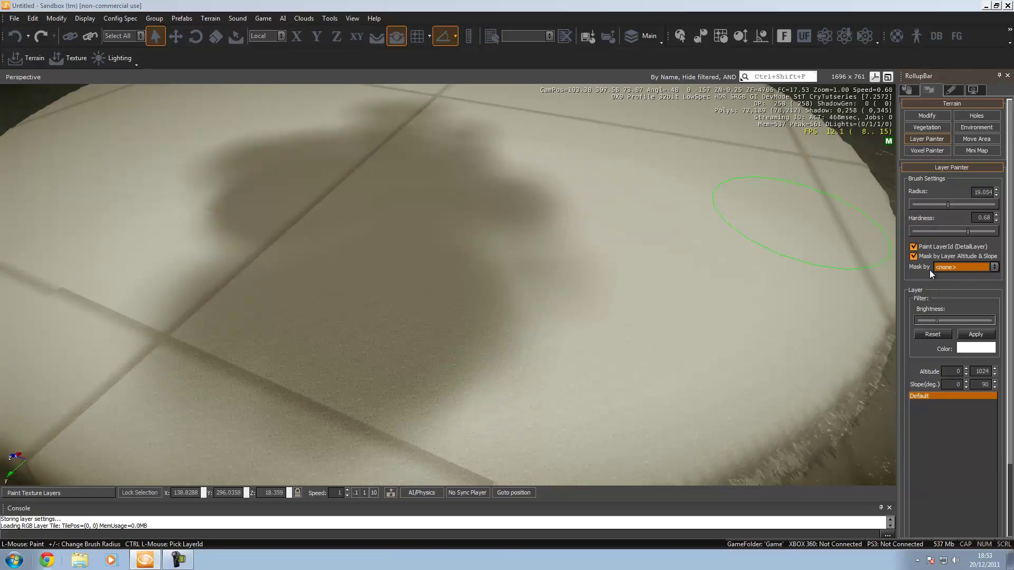
# Set the Default layer's filter colour to a green with RGB 2, 130, 18
pyautogui.click(967, 351)
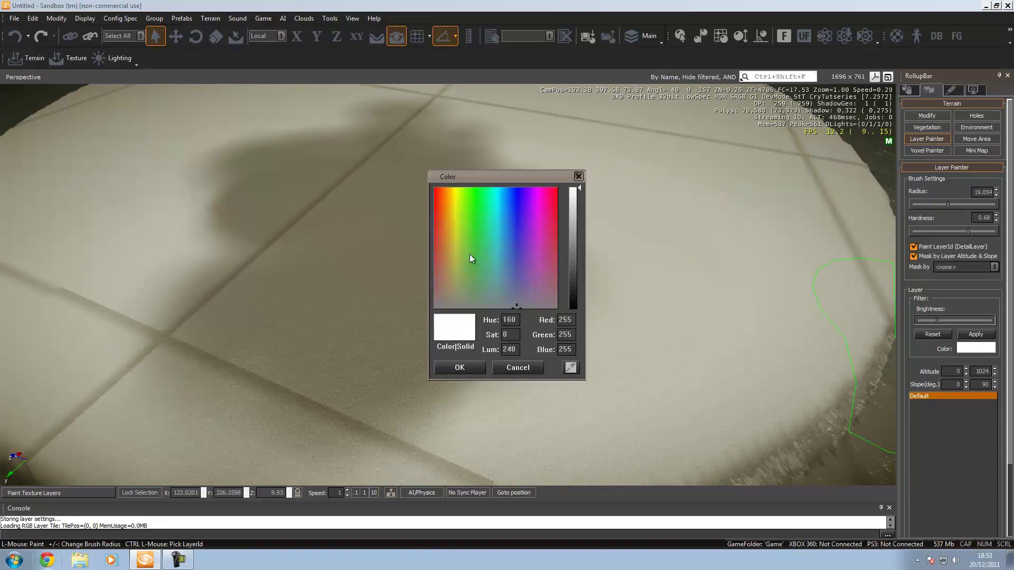
pyautogui.moveTo(474, 227); pyautogui.dragTo(480, 188)
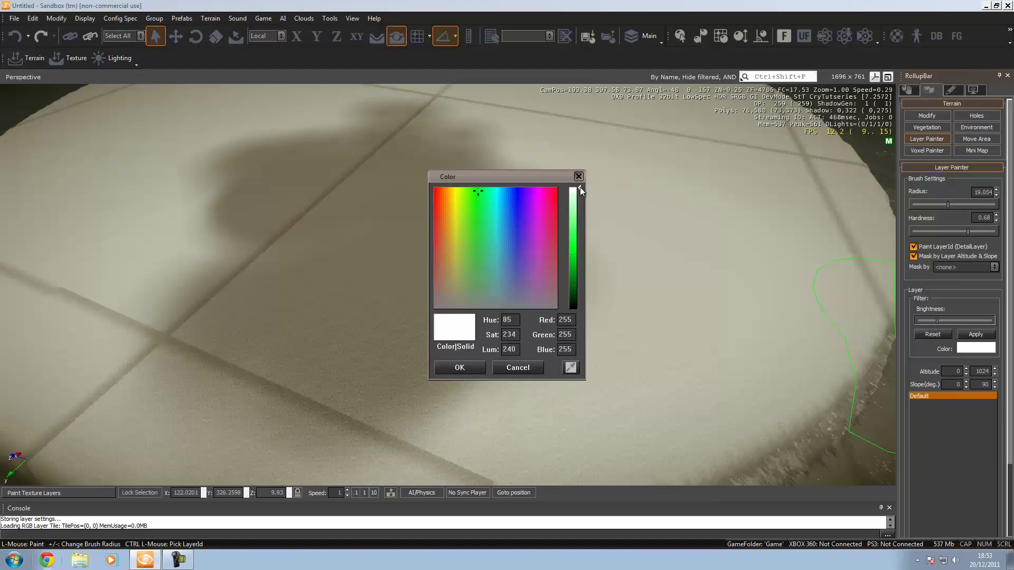
pyautogui.moveTo(577, 251); pyautogui.dragTo(577, 277)
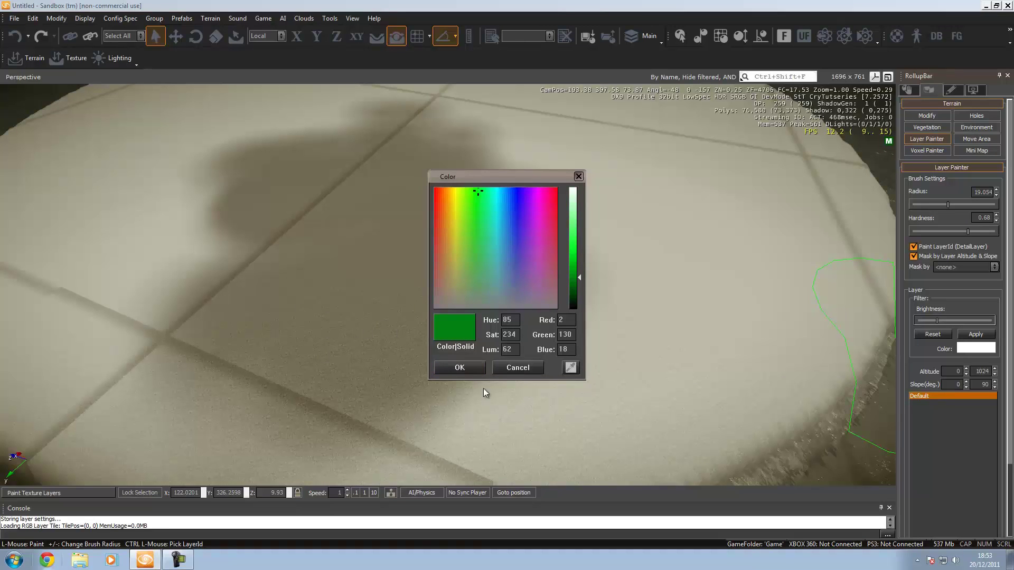
pyautogui.click(459, 370)
# Paint a green patch of the Default layer over the brown painted ground
pyautogui.scroll(5, 541, 355)
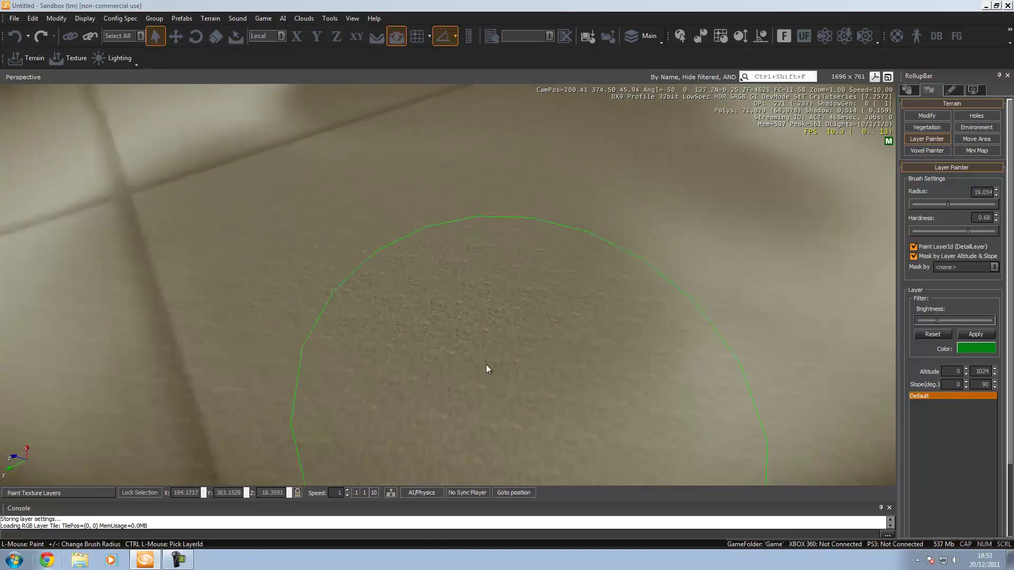
pyautogui.click(469, 366)
pyautogui.moveTo(470, 366)
pyautogui.mouseDown()
pyautogui.moveTo(389, 299)
pyautogui.moveTo(281, 362)
pyautogui.moveTo(271, 378)
pyautogui.moveTo(606, 421)
pyautogui.moveTo(583, 335)
pyautogui.moveTo(647, 389)
pyautogui.moveTo(726, 326)
pyautogui.mouseUp()
# Run game mode to inspect the green grass texture at player height, and return to editing
pyautogui.hotkey('ctrl', 'g')
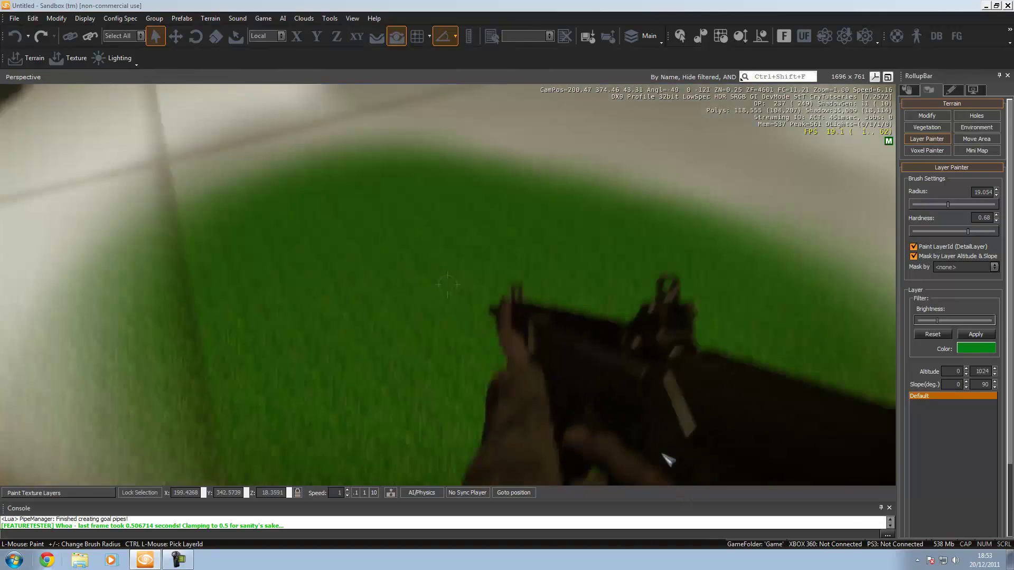
pyautogui.press('Escape')
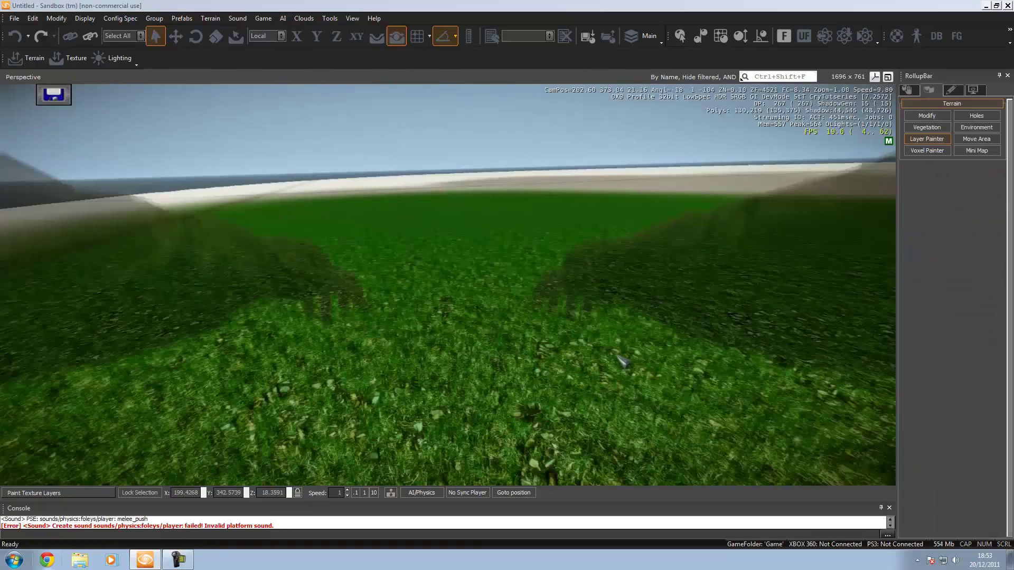
pyautogui.hotkey('ctrl', 'g')
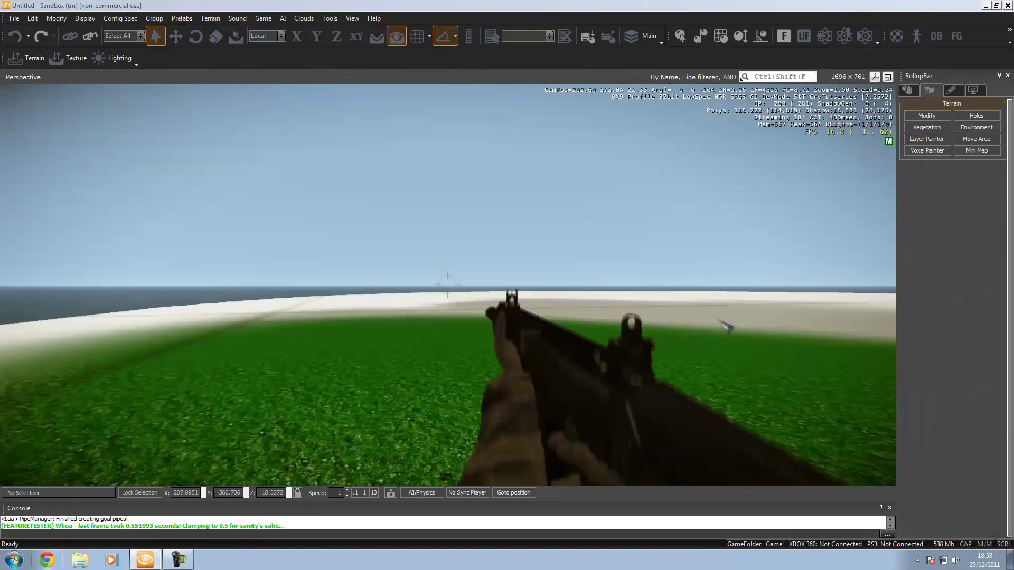
pyautogui.click(723, 404)
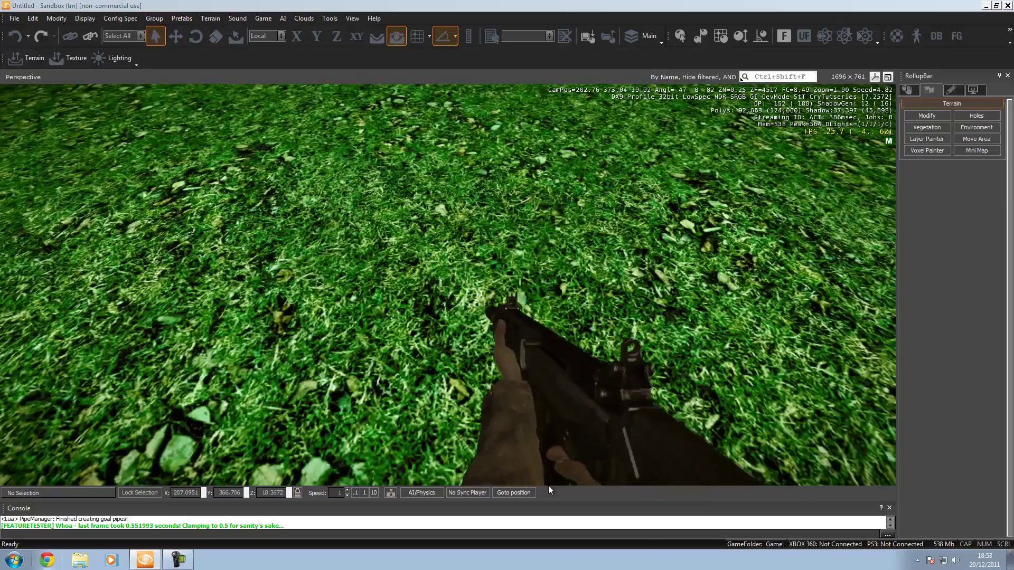
pyautogui.press('w')
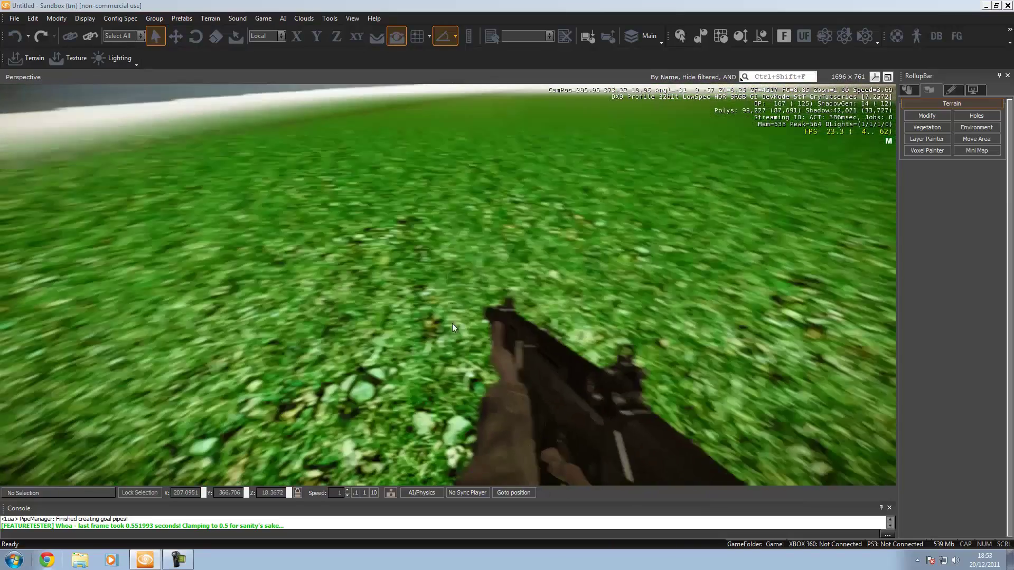
pyautogui.press('Escape')
# Reactivate the terrain Layer Painter with the green patch on the island in view
pyautogui.press('s')
pyautogui.moveTo(523, 312); pyautogui.dragTo(505, 313, button='right')
pyautogui.press('a')
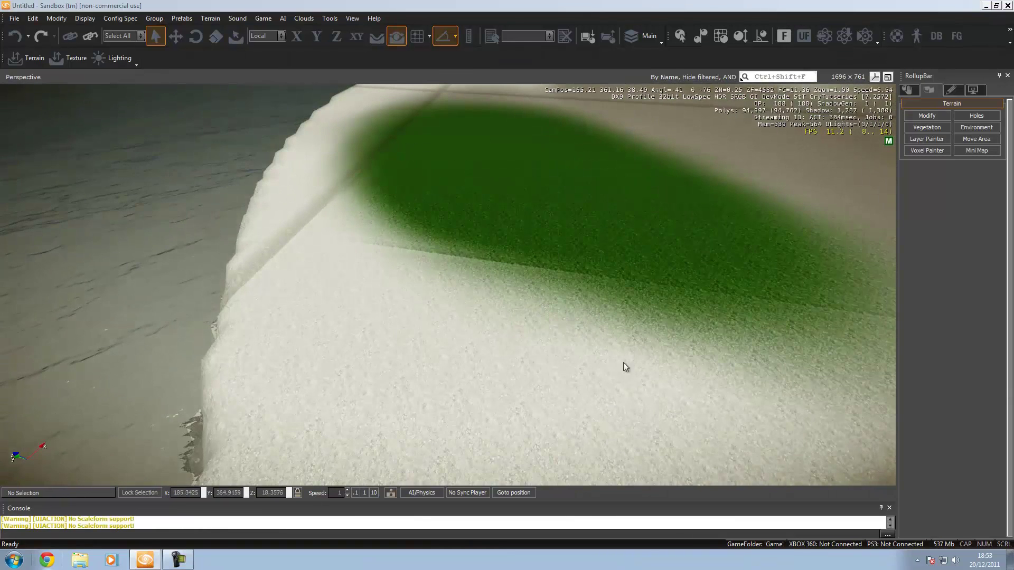
pyautogui.scroll(-4, 508, 317)
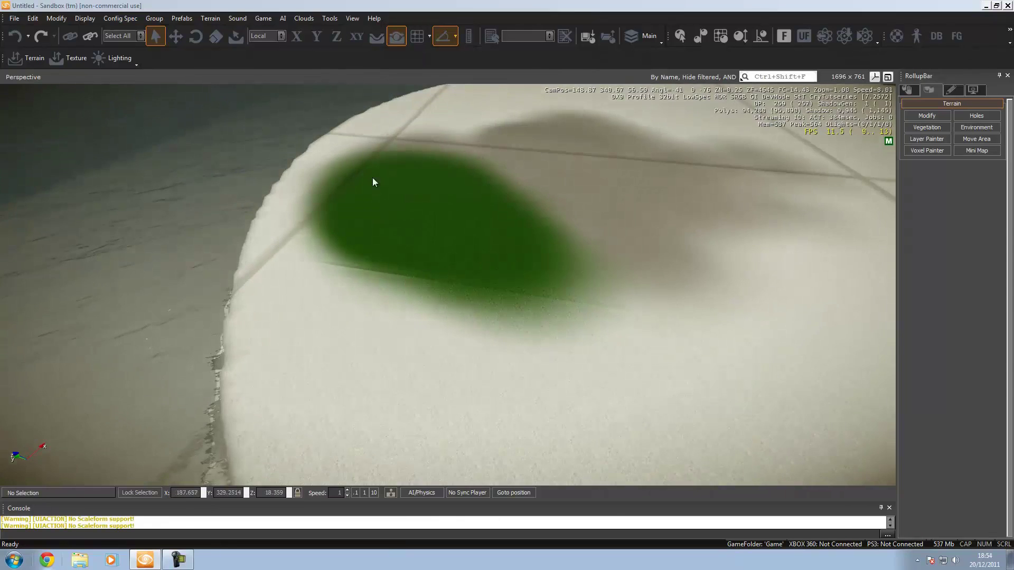
pyautogui.press('d')
pyautogui.moveTo(518, 226)
pyautogui.mouseDown(button='right')
pyautogui.moveTo(430, 233)
pyautogui.moveTo(492, 228)
pyautogui.moveTo(481, 223)
pyautogui.mouseUp(button='right')
pyautogui.press('s')
pyautogui.press('s')
pyautogui.press('d')
pyautogui.click(923, 139)
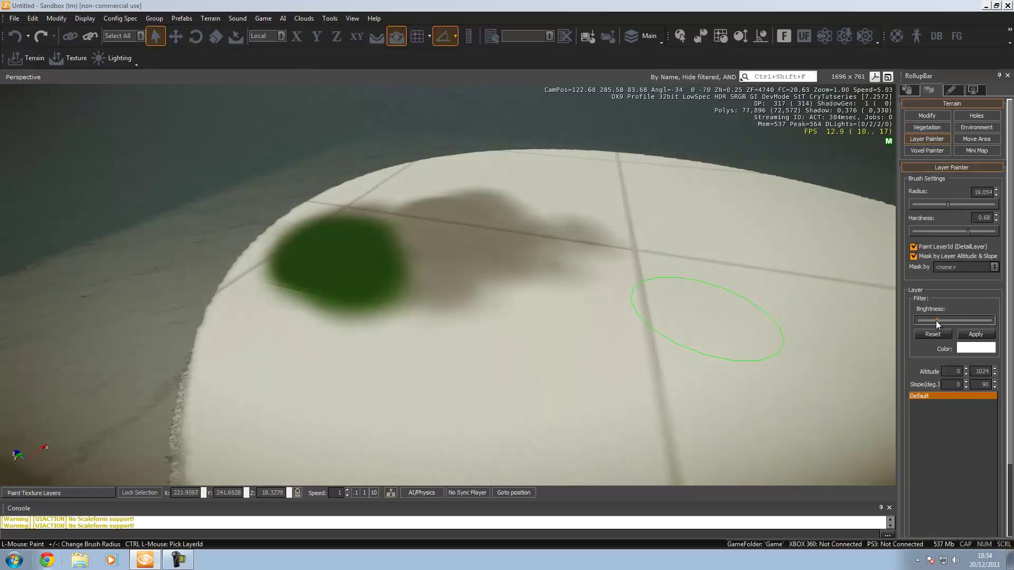
# Set the Default layer's filter colour to a darker green with RGB 1, 71, 10
pyautogui.click(961, 351)
pyautogui.click(473, 263)
pyautogui.moveTo(473, 223); pyautogui.dragTo(477, 189)
pyautogui.click(578, 207)
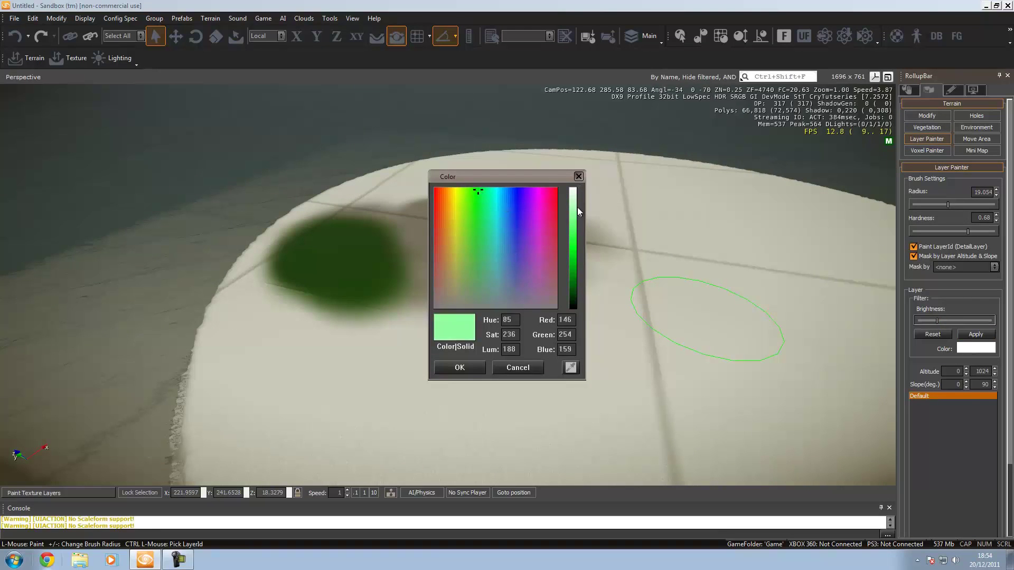
pyautogui.moveTo(579, 267); pyautogui.dragTo(577, 292)
pyautogui.click(458, 366)
# Paint the darker green Default layer beside and over the existing green patch
pyautogui.moveTo(411, 361)
pyautogui.mouseDown()
pyautogui.moveTo(378, 325)
pyautogui.moveTo(398, 309)
pyautogui.moveTo(424, 339)
pyautogui.mouseUp()
pyautogui.press('w')
pyautogui.press('a')
pyautogui.moveTo(424, 339)
pyautogui.mouseDown(button='right')
pyautogui.moveTo(390, 330)
pyautogui.moveTo(369, 303)
pyautogui.mouseUp(button='right')
pyautogui.moveTo(391, 388)
pyautogui.mouseDown()
pyautogui.moveTo(391, 359)
pyautogui.moveTo(294, 403)
pyautogui.mouseUp()
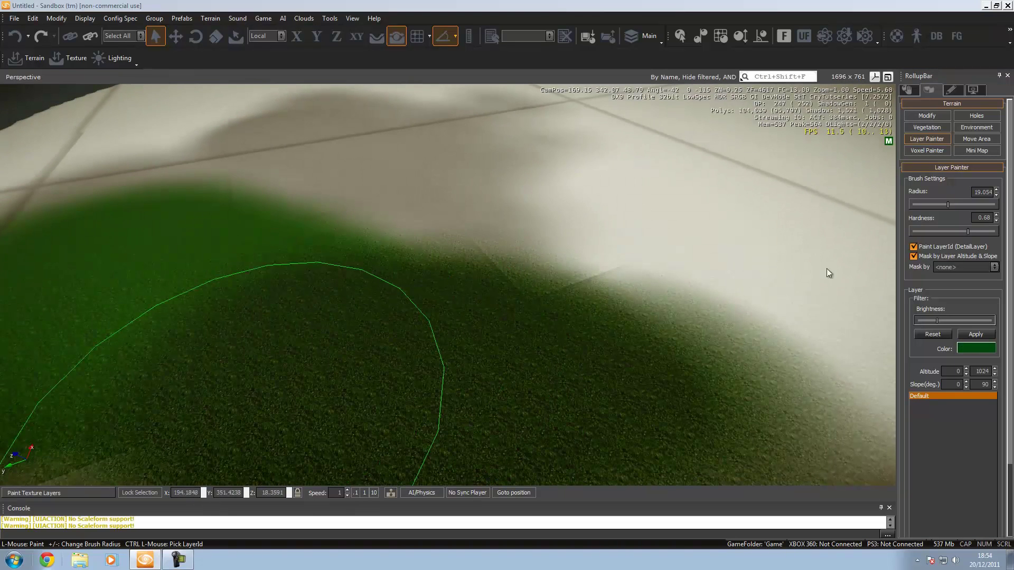
# Raise the Default layer's filter brightness and repaint the dark green area with it
pyautogui.moveTo(946, 320); pyautogui.dragTo(967, 324)
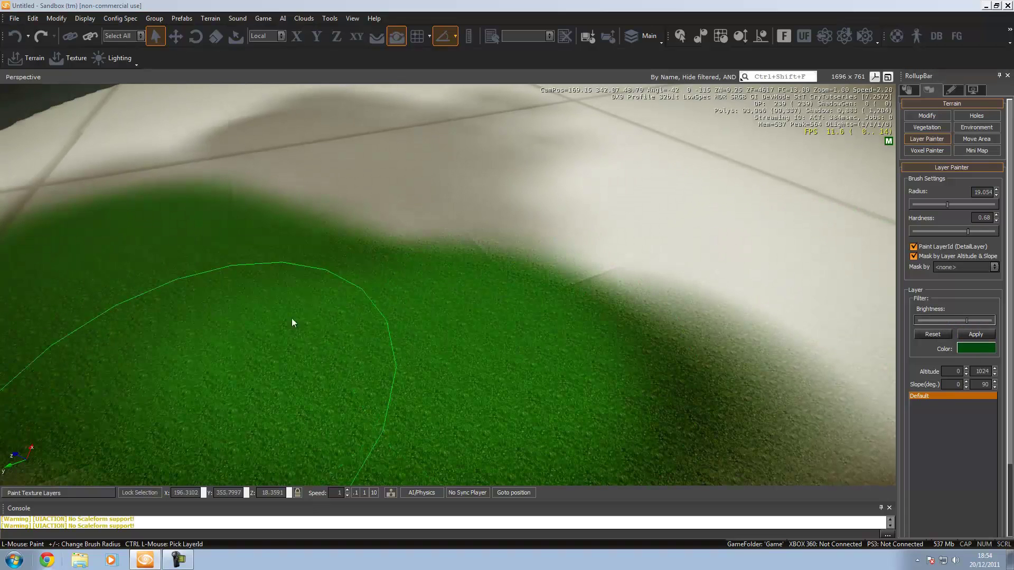
pyautogui.moveTo(703, 442)
pyautogui.mouseDown()
pyautogui.moveTo(660, 370)
pyautogui.moveTo(532, 252)
pyautogui.moveTo(214, 245)
pyautogui.moveTo(192, 370)
pyautogui.mouseUp()
pyautogui.press('a')
pyautogui.moveTo(303, 290); pyautogui.dragTo(280, 303, button='right')
pyautogui.press('s')
pyautogui.press('d')
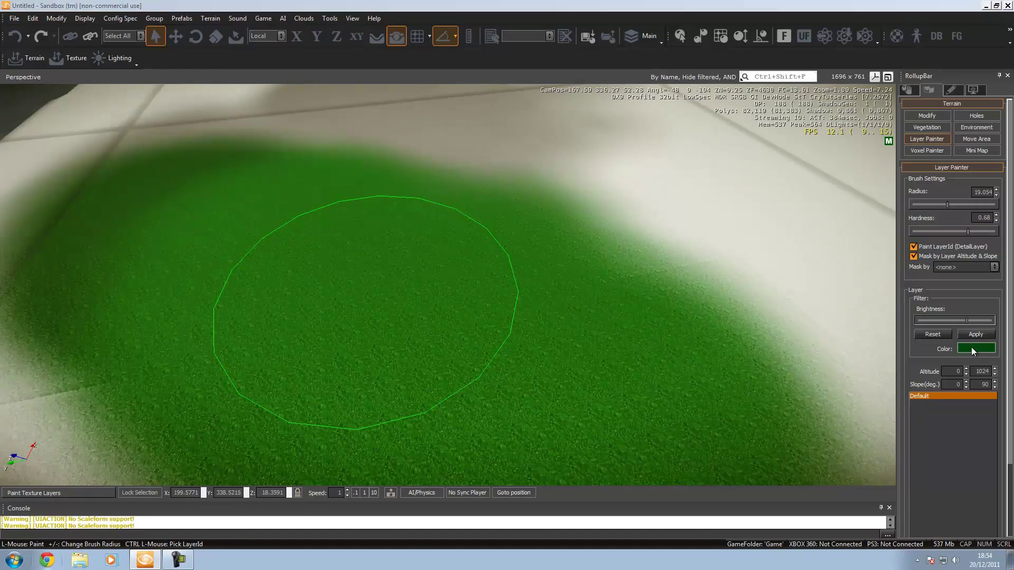
# Check and accept the filter colour's RGB values, and paint the whole island green with a brush radius of 117.48
pyautogui.click(970, 347)
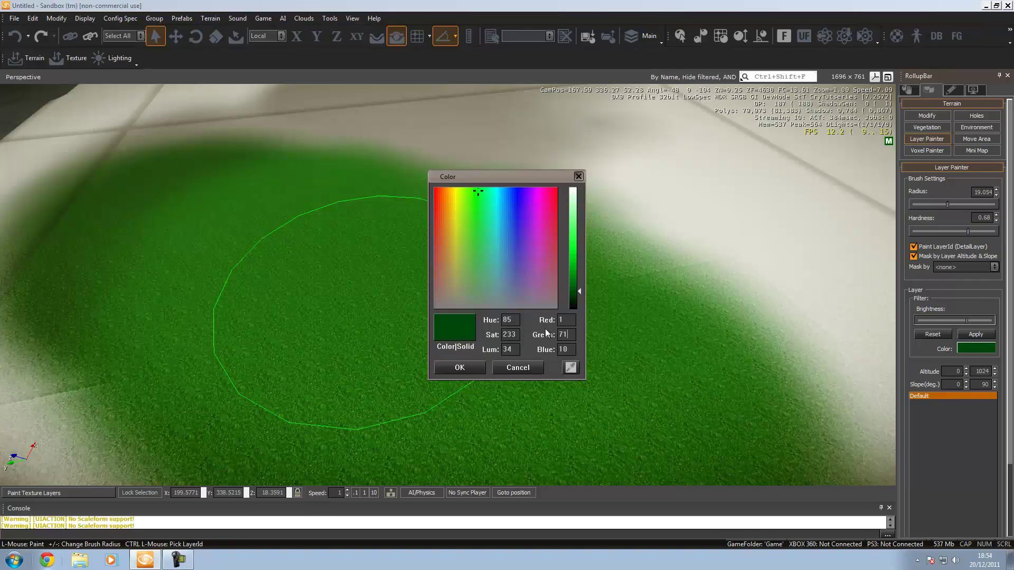
pyautogui.click(463, 370)
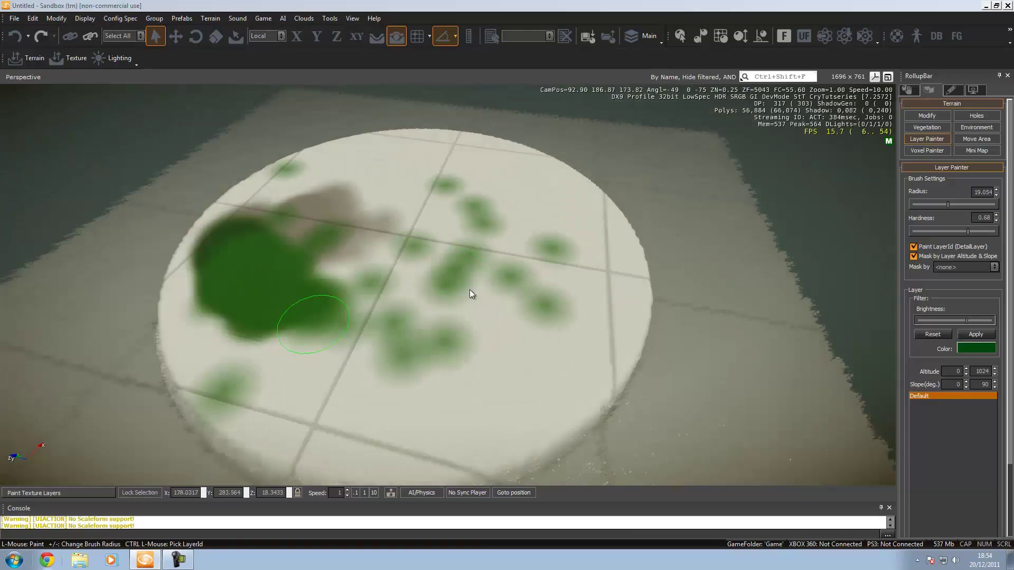
pyautogui.moveTo(947, 205); pyautogui.dragTo(967, 205)
pyautogui.moveTo(331, 334)
pyautogui.mouseDown()
pyautogui.moveTo(401, 267)
pyautogui.moveTo(441, 259)
pyautogui.moveTo(411, 324)
pyautogui.moveTo(402, 243)
pyautogui.moveTo(480, 263)
pyautogui.moveTo(448, 189)
pyautogui.moveTo(339, 161)
pyautogui.moveTo(308, 176)
pyautogui.moveTo(239, 258)
pyautogui.moveTo(517, 235)
pyautogui.moveTo(464, 176)
pyautogui.moveTo(430, 158)
pyautogui.moveTo(425, 172)
pyautogui.mouseUp()
pyautogui.moveTo(508, 379)
pyautogui.mouseDown()
pyautogui.moveTo(348, 414)
pyautogui.moveTo(387, 319)
pyautogui.mouseUp()
# Move close to the green terrain, inspect the fully painted grass in game mode, and exit the game
pyautogui.press('w')
pyautogui.moveTo(386, 319)
pyautogui.mouseDown(button='right')
pyautogui.moveTo(441, 338)
pyautogui.moveTo(447, 325)
pyautogui.mouseUp(button='right')
pyautogui.scroll(3, 450, 328)
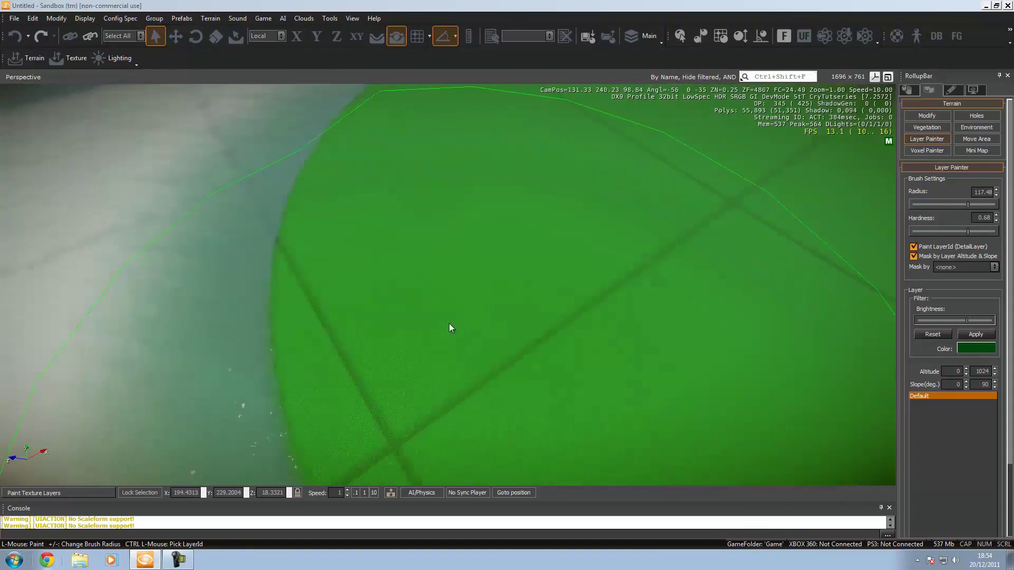
pyautogui.scroll(5, 450, 327)
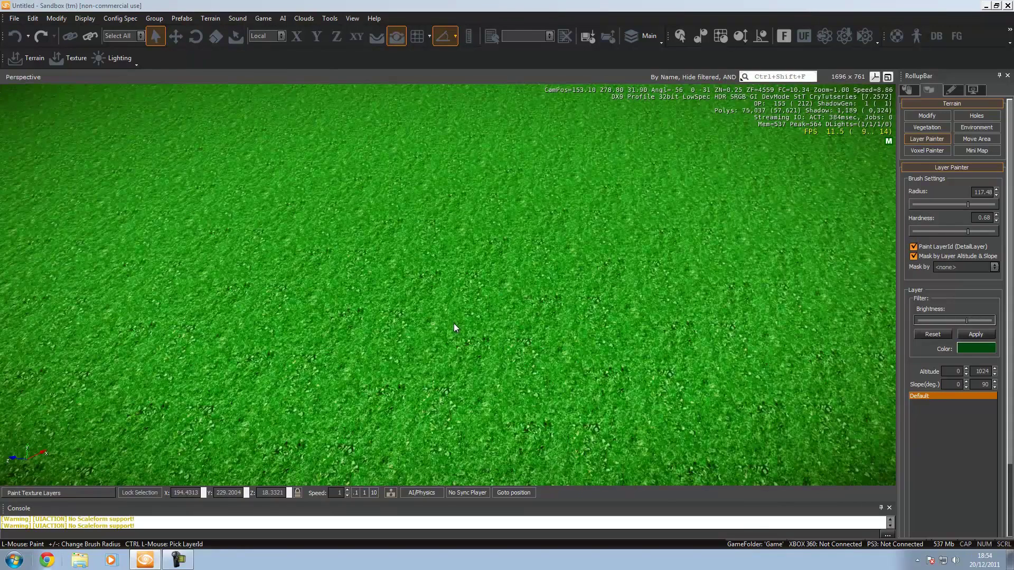
pyautogui.hotkey('ctrl', 'g')
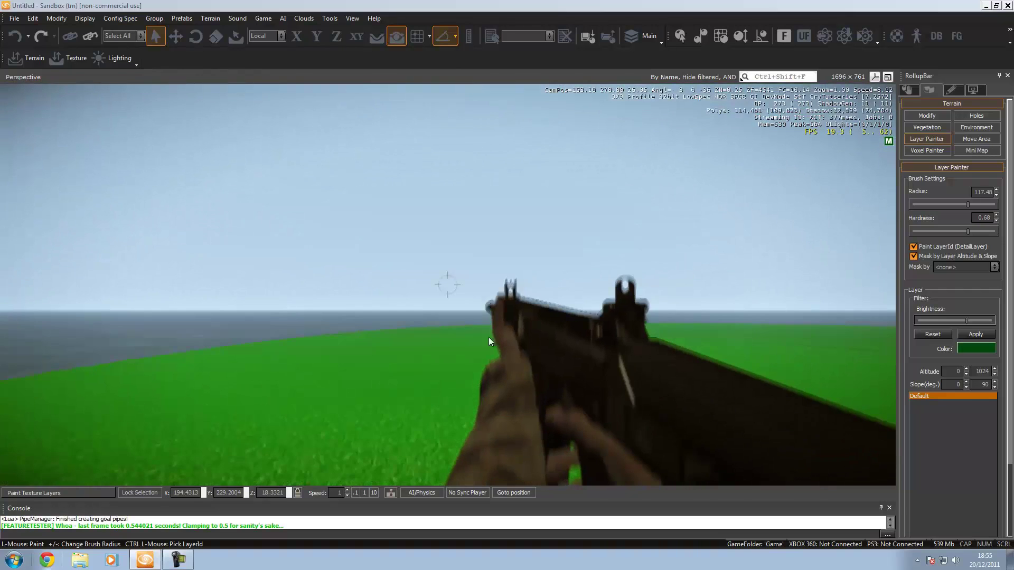
pyautogui.press('Escape')
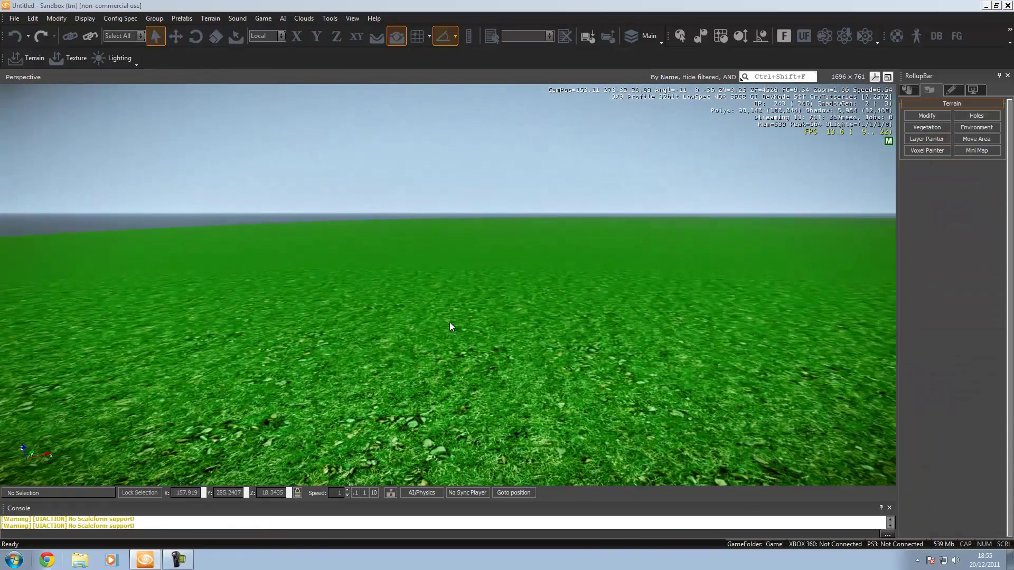